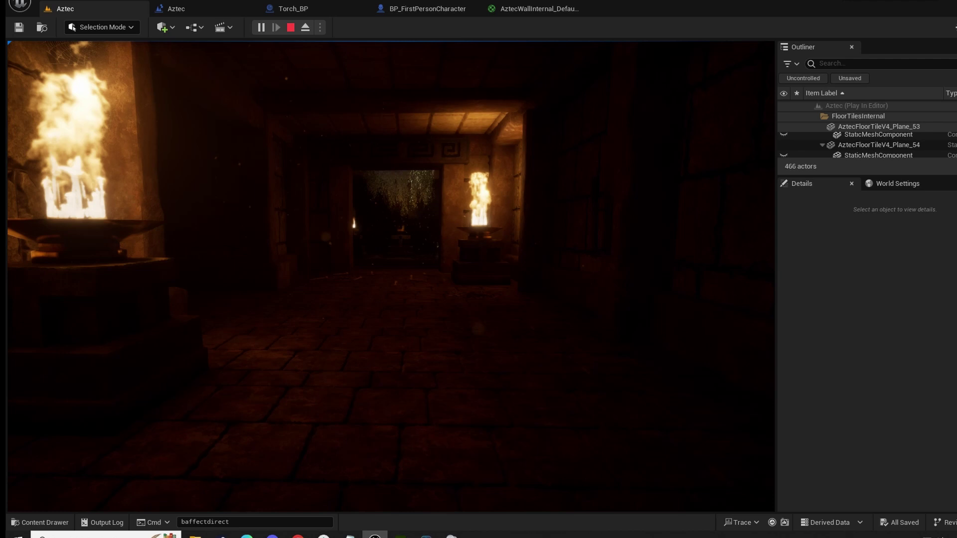
Walk down the torch-lit corridor in the running play test, then end the test and close the message log
key("w")
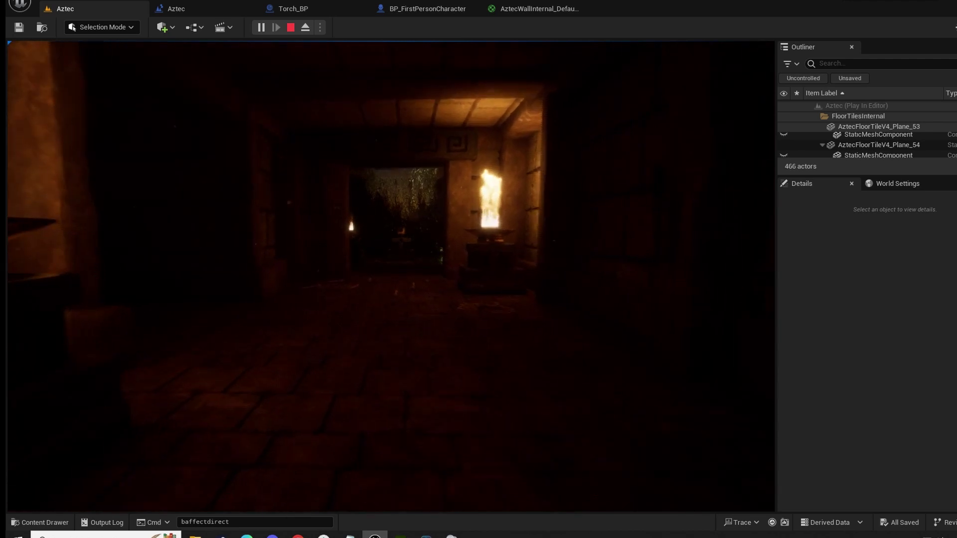
key("w")
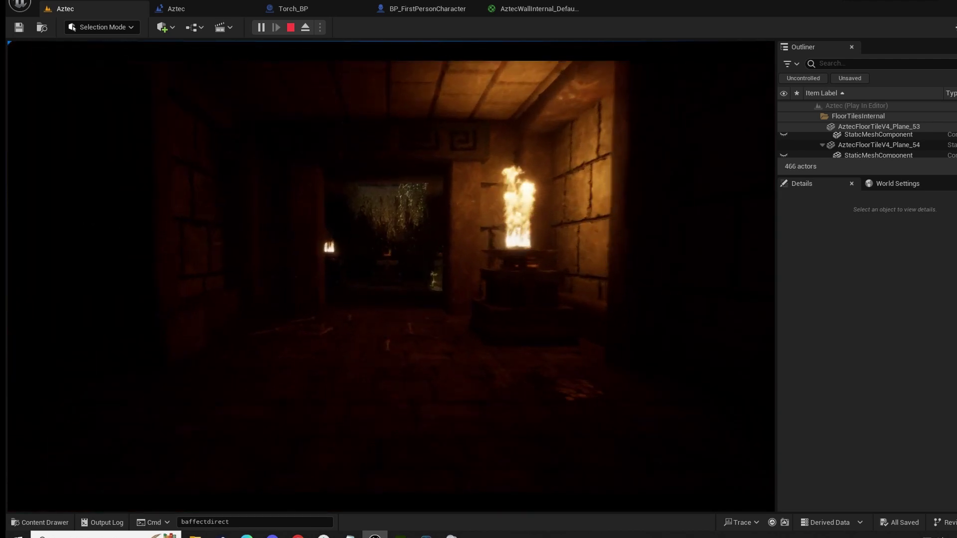
key("w")
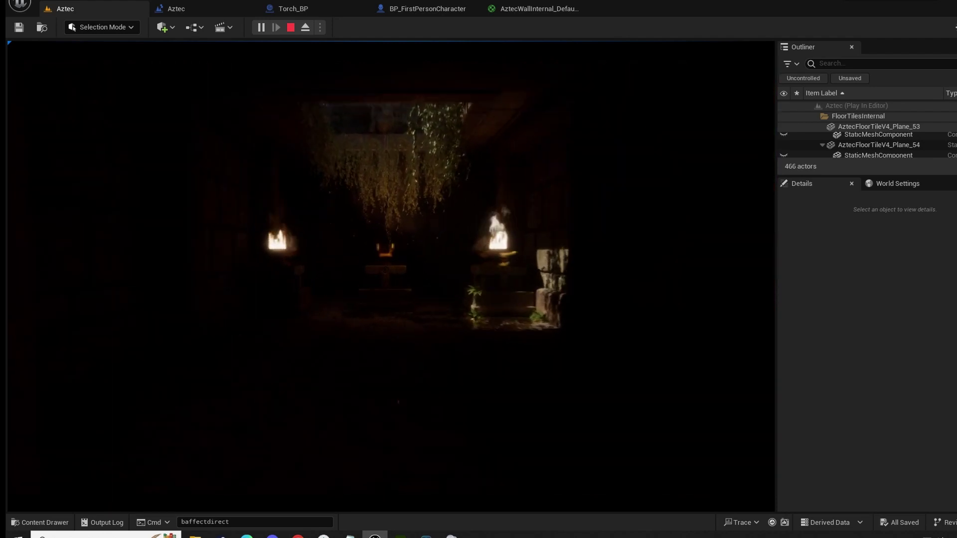
key("w")
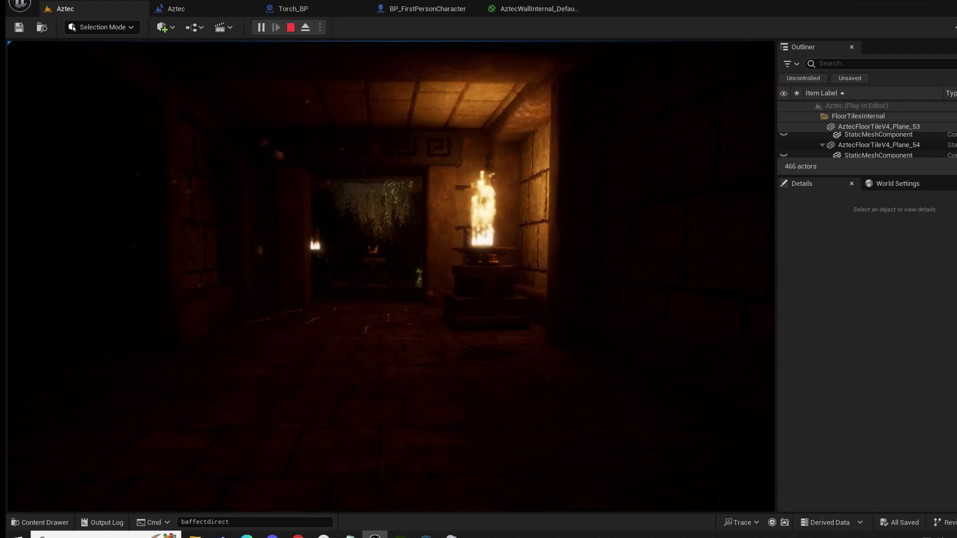
key("s")
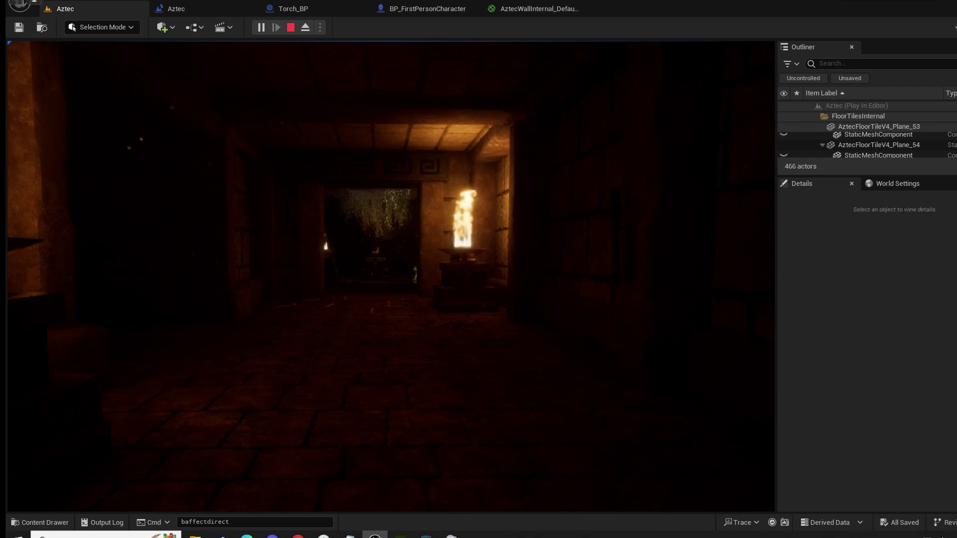
key("Escape")
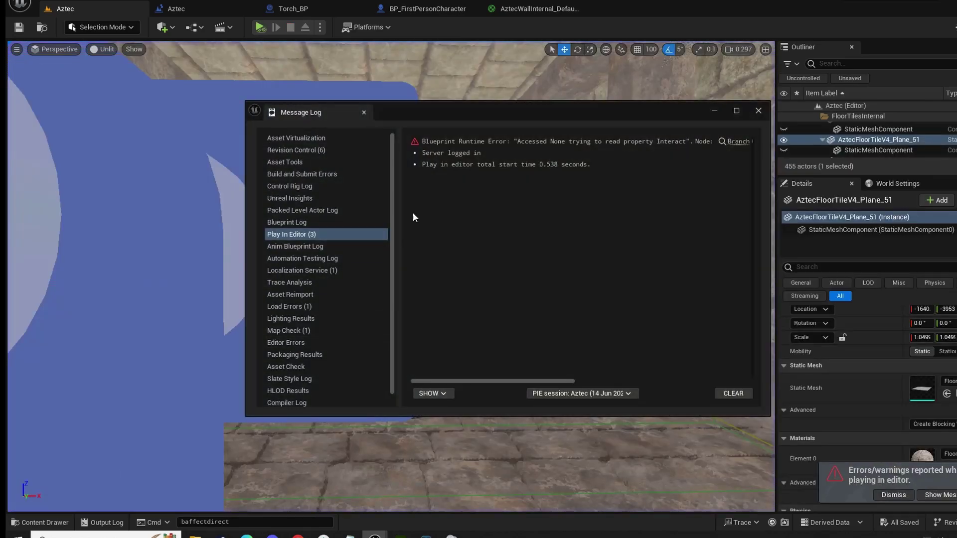
left_click(364, 111)
Delete CameraActor2, the CutScenePanCameraTutorial level sequence and TriggerBox3 from the level, accepting the broken references
right_click_drag(363, 145, 563, 261)
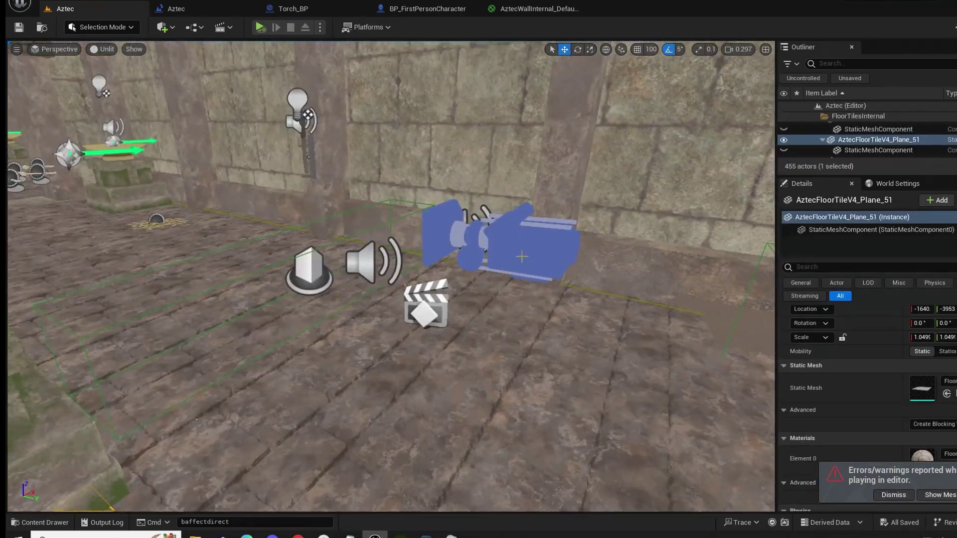
left_click(521, 255)
left_click(431, 313, "ctrl")
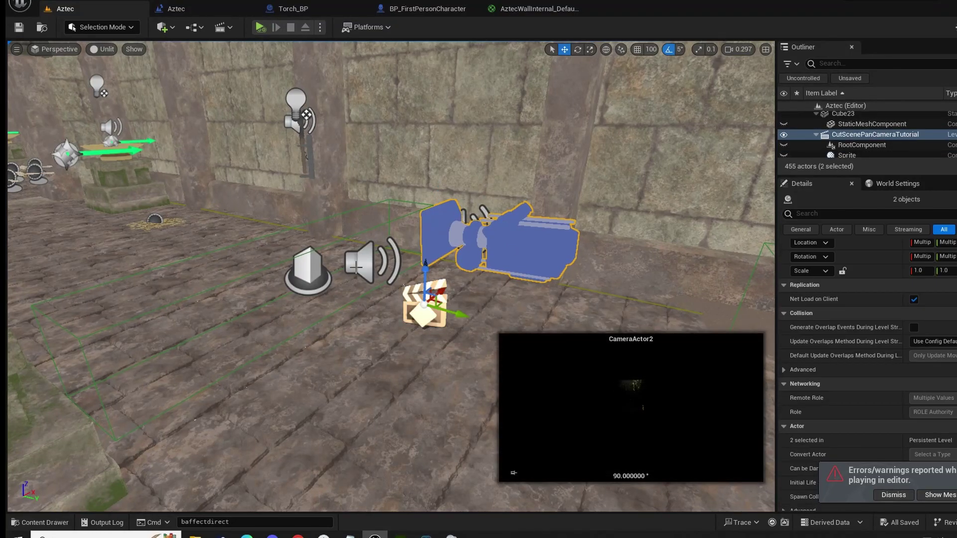
left_click(311, 273, "ctrl")
right_click_drag(337, 298, 342, 302)
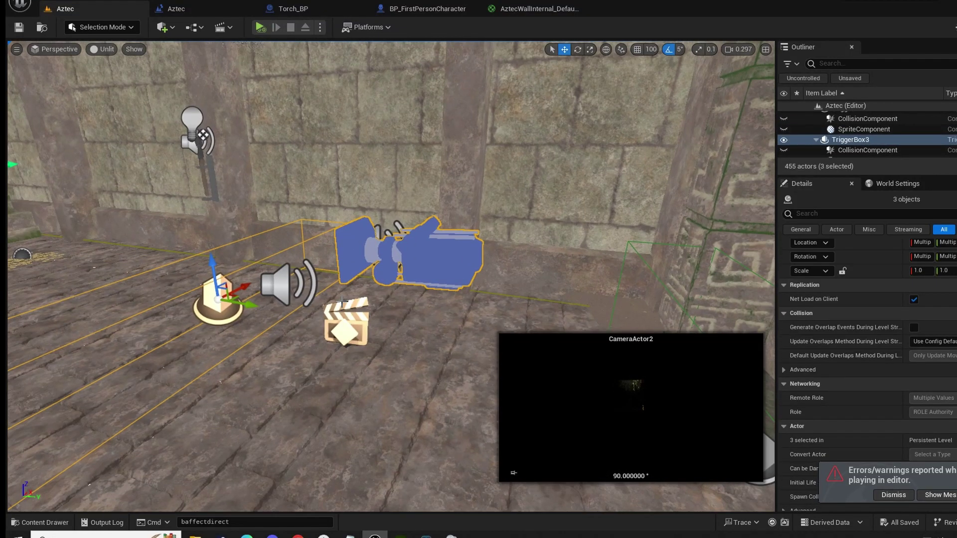
mouse_move(338, 355)
right_mouse_down()
mouse_move(316, 355)
mouse_move(347, 356)
mouse_move(329, 362)
right_mouse_up()
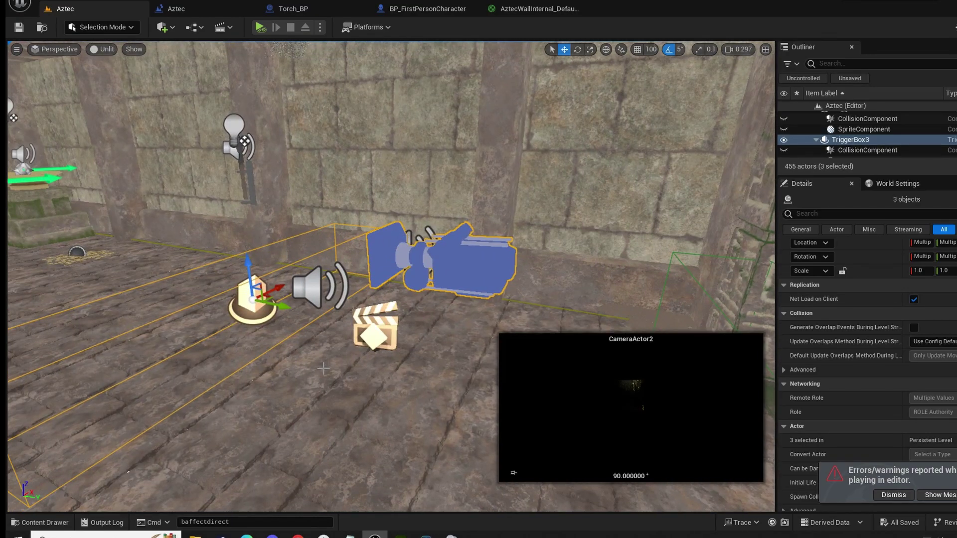
right_click_drag(334, 364, 328, 373)
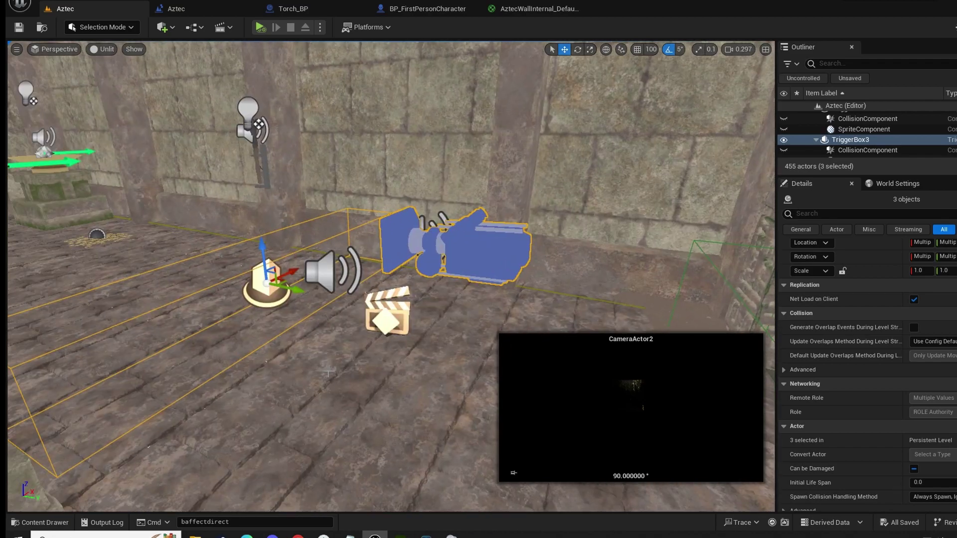
key("Delete")
left_click(572, 292)
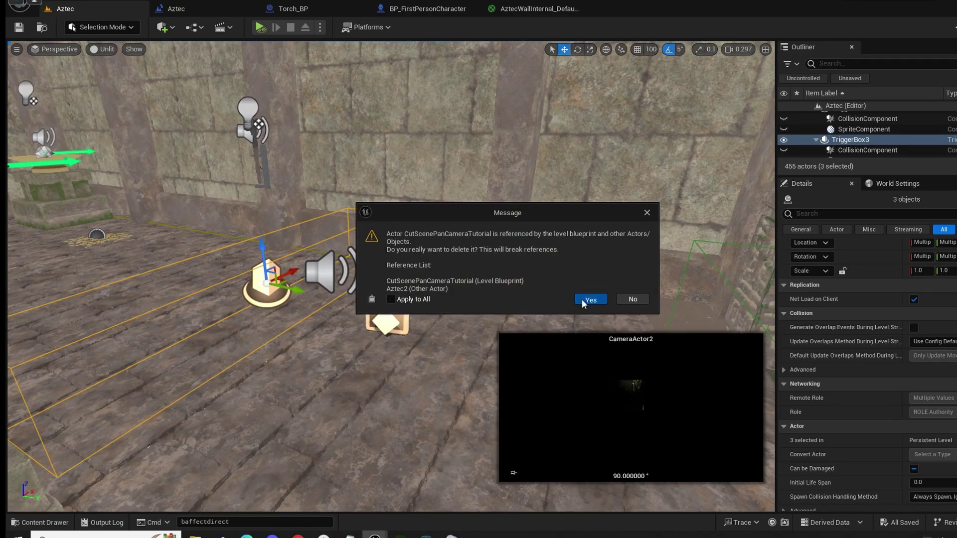
left_click(620, 292)
right_click_drag(451, 302, 403, 287)
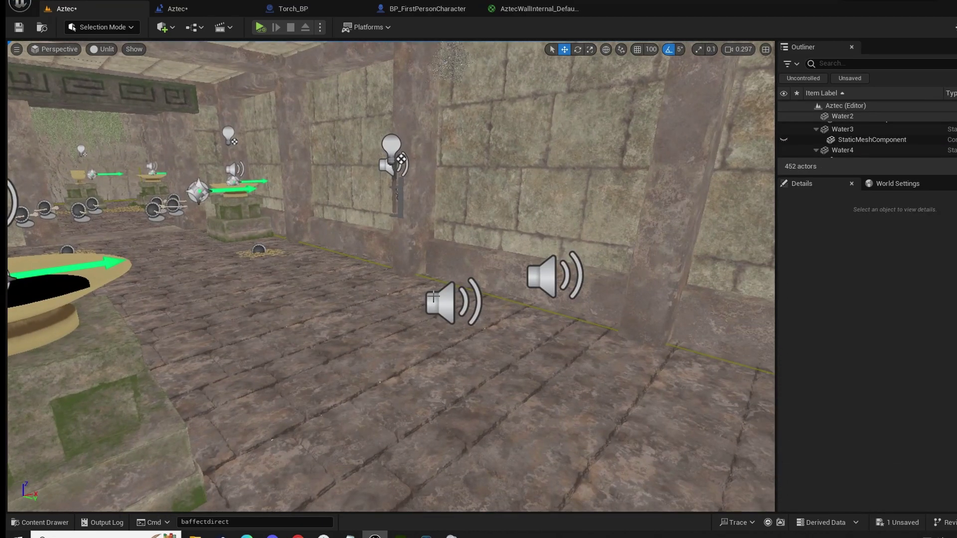
Delete the TriggerBox3 overlap, Do Once and sequence Play nodes from the level blueprint's event graph and save
left_click(185, 10)
left_click_drag(209, 187, 711, 331)
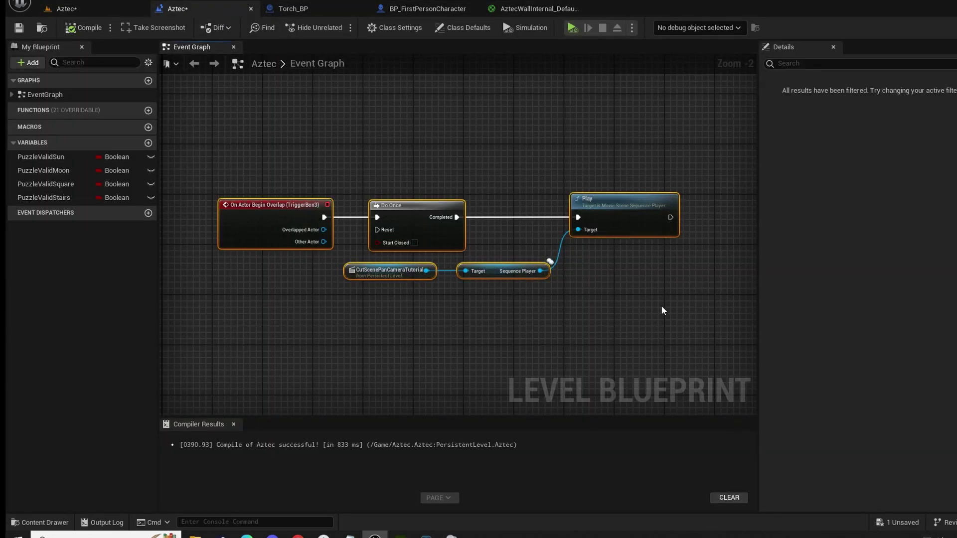
key("Delete")
key("ctrl+s")
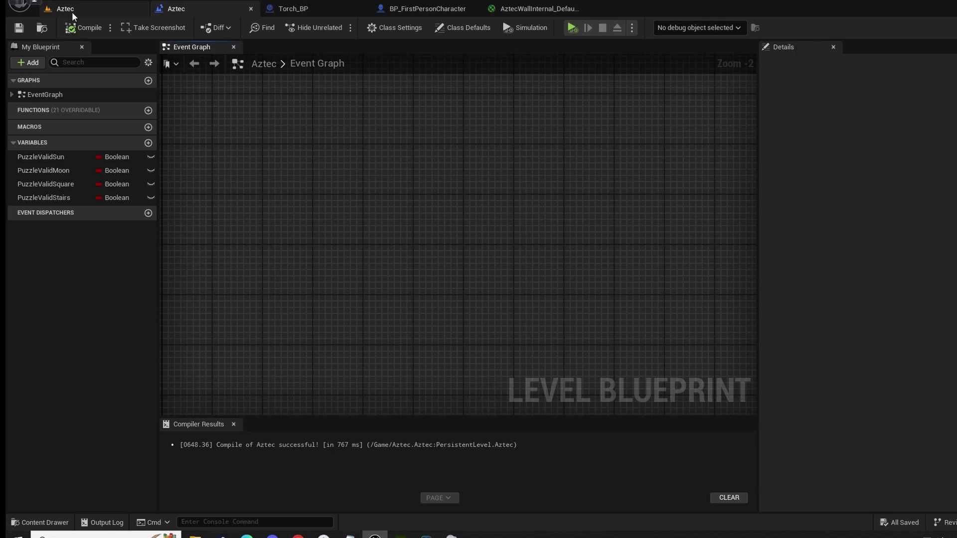
Add a level sequence named CameraPanCutSceneTutorial to the Aztec level, saved in the Content folder
left_click(65, 8)
right_click_drag(404, 280, 371, 310)
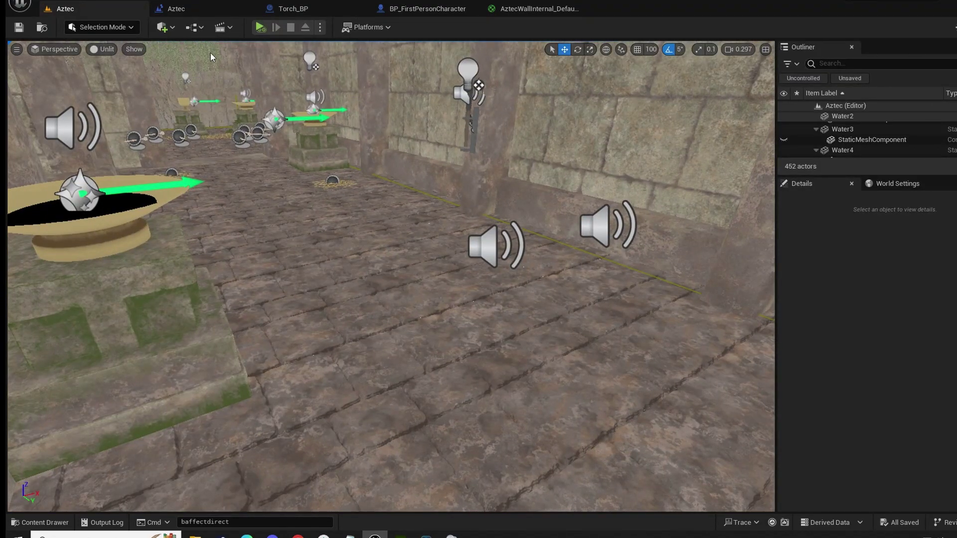
left_click(225, 28)
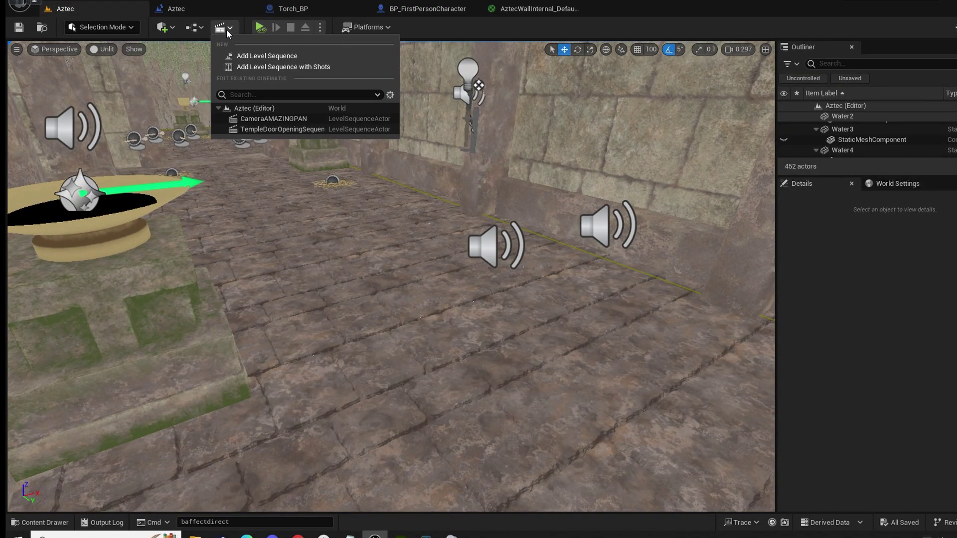
left_click(259, 56)
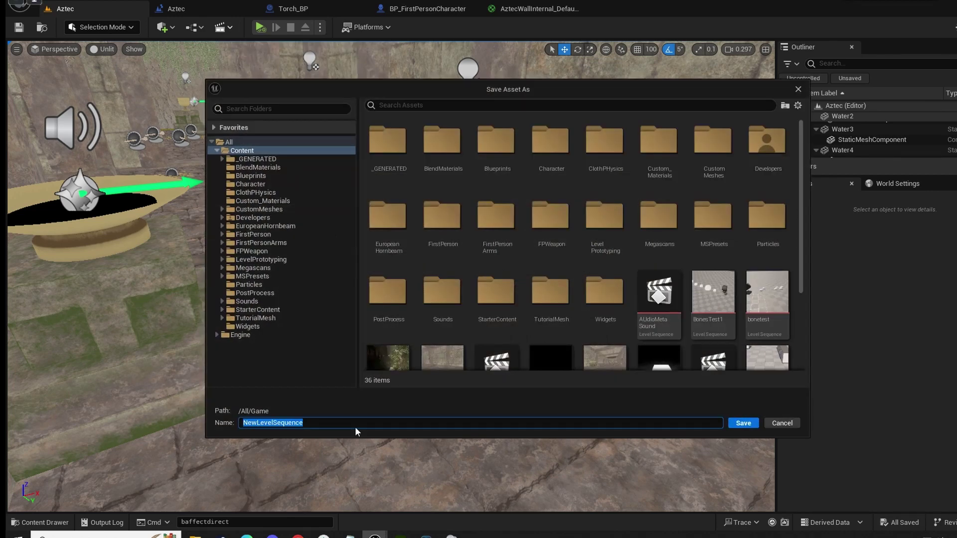
type("CameraPanC")
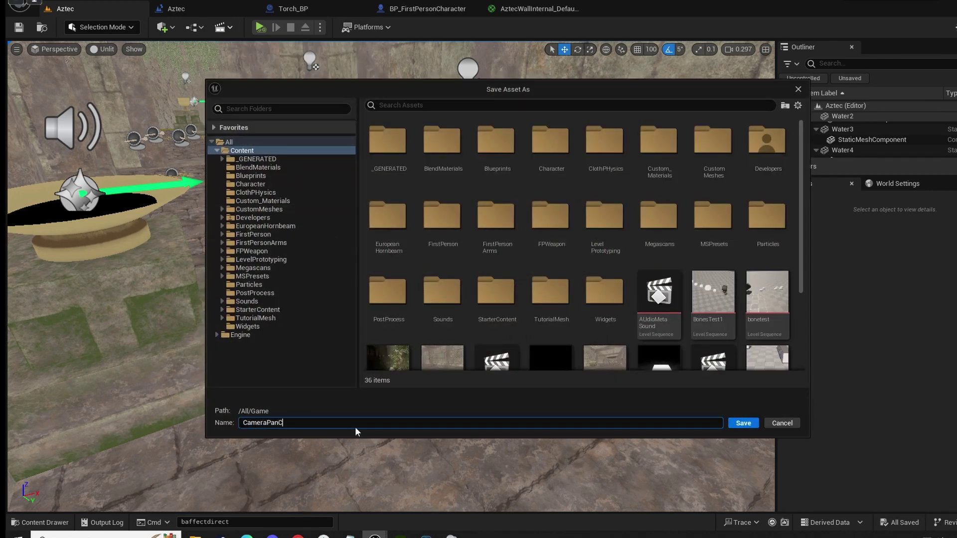
type("utSceneTutorial")
key("Return")
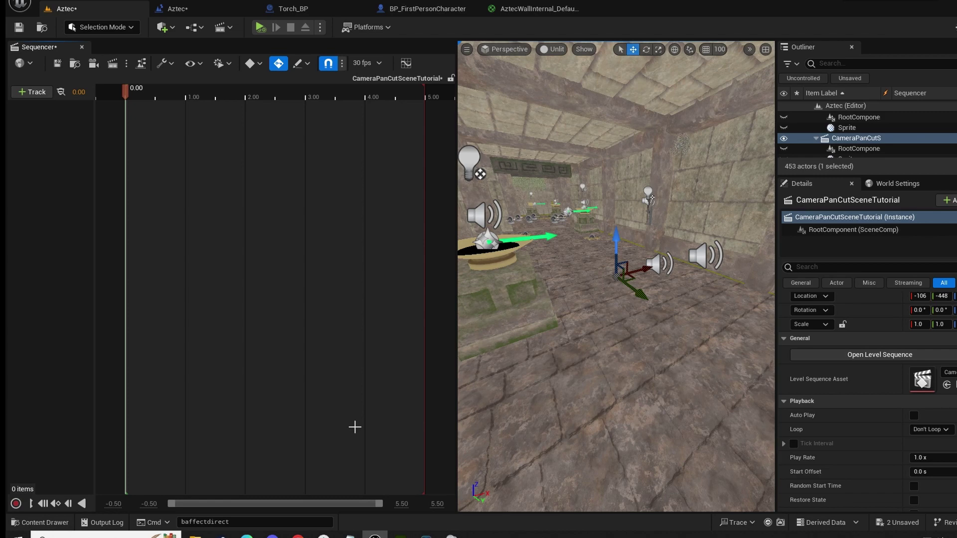
left_click(225, 27)
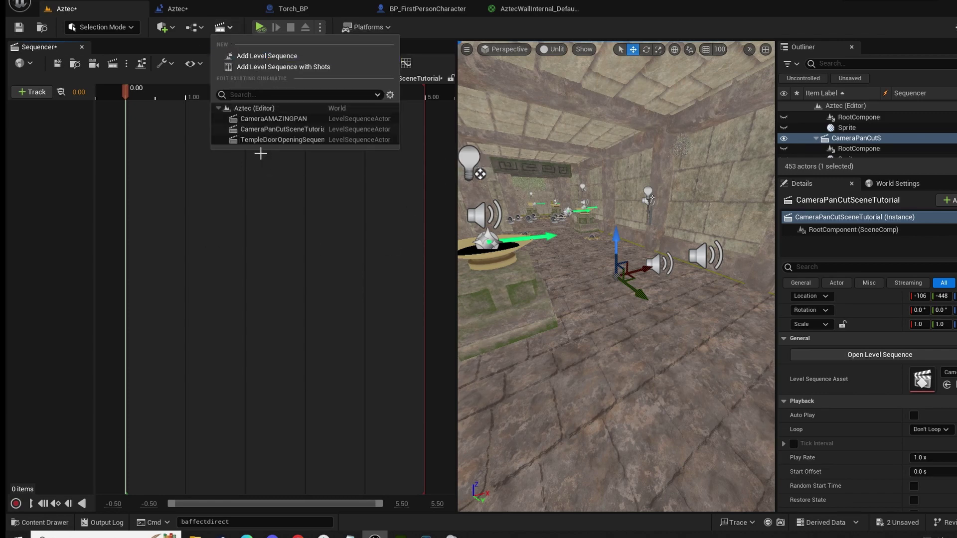
left_click(293, 291)
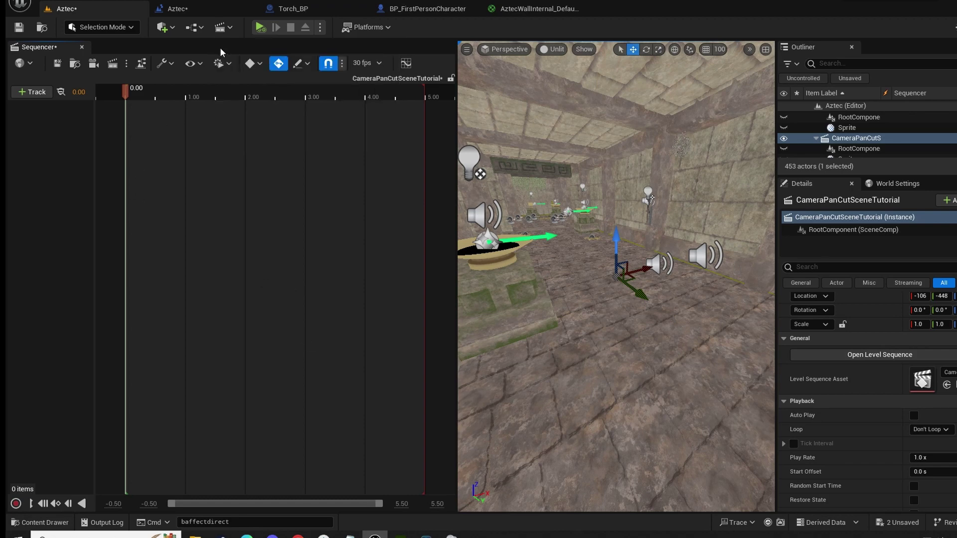
left_click(223, 28)
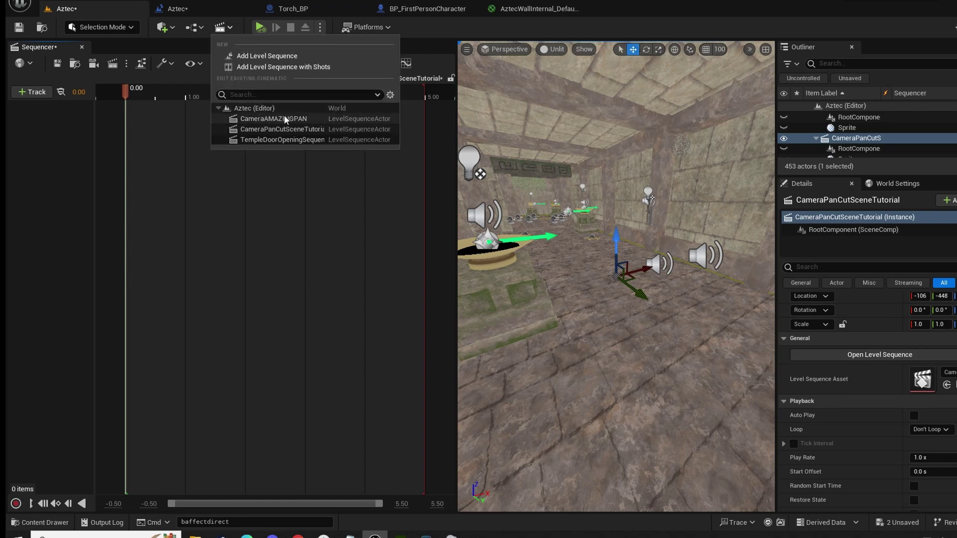
left_click(248, 372)
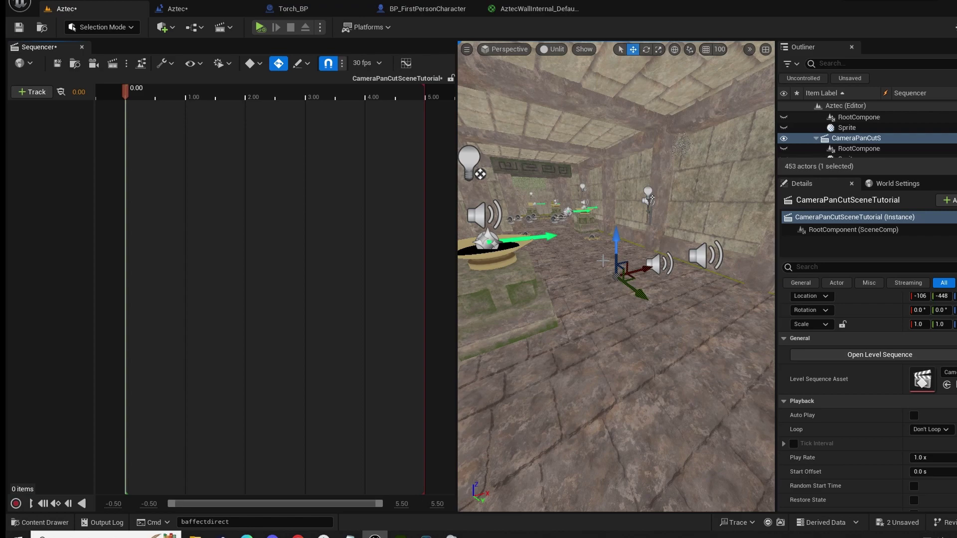
Play the level from a spot on the corridor floor to check the starting view, and end the test
right_click_drag(602, 284, 707, 328)
right_click(660, 340)
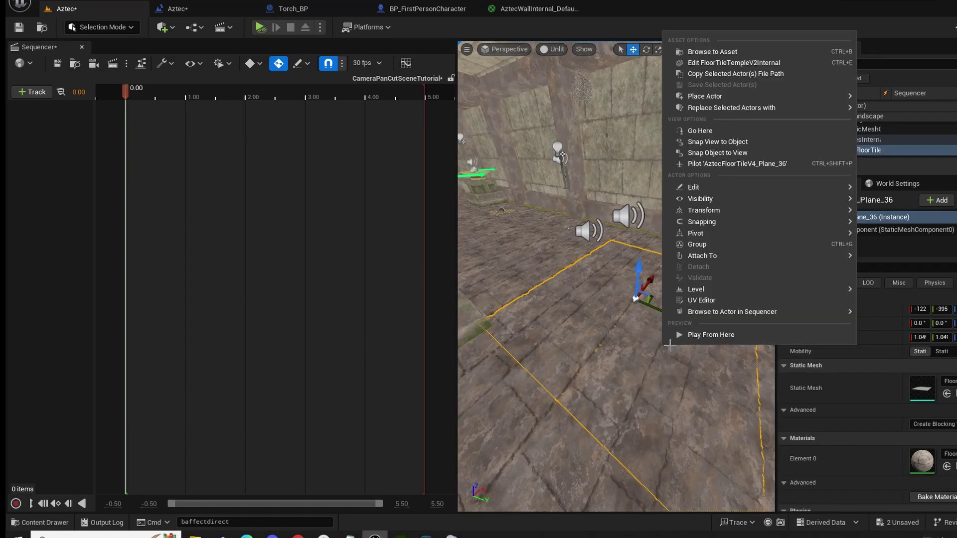
left_click(689, 337)
key("alt+p")
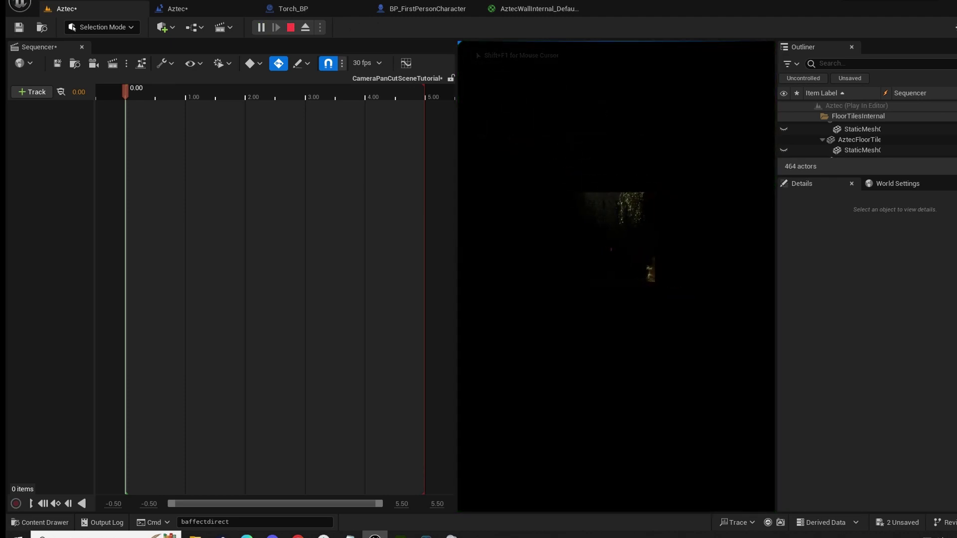
key("Escape")
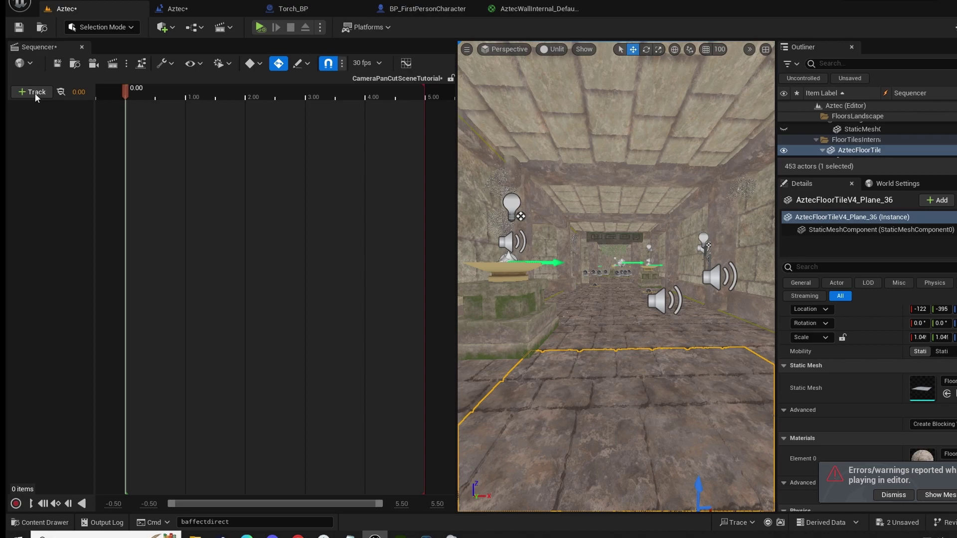
Create a Camera Actor at the current viewport view, undocking the Sequencer for access and docking it back beside the viewport
left_click_drag(38, 48, 160, 257)
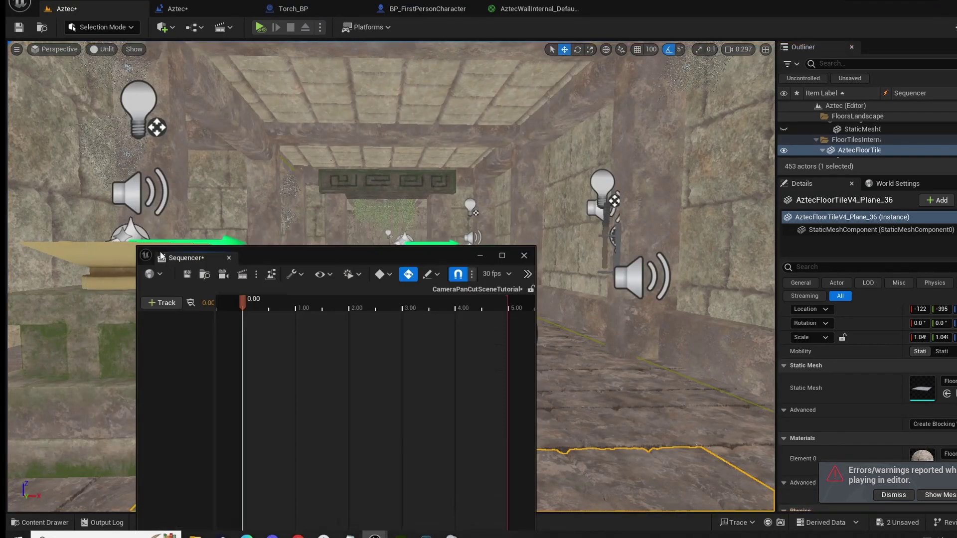
left_click(17, 50)
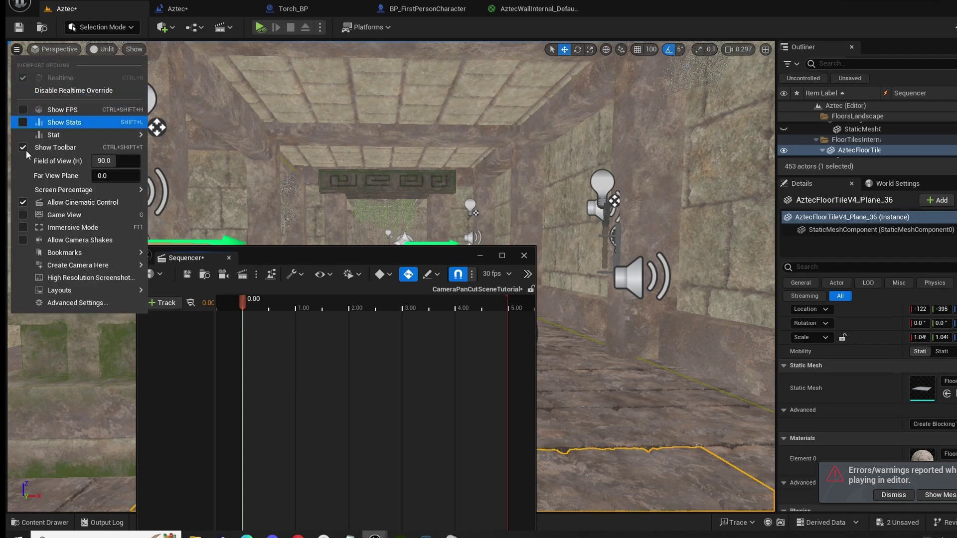
mouse_move(53, 265)
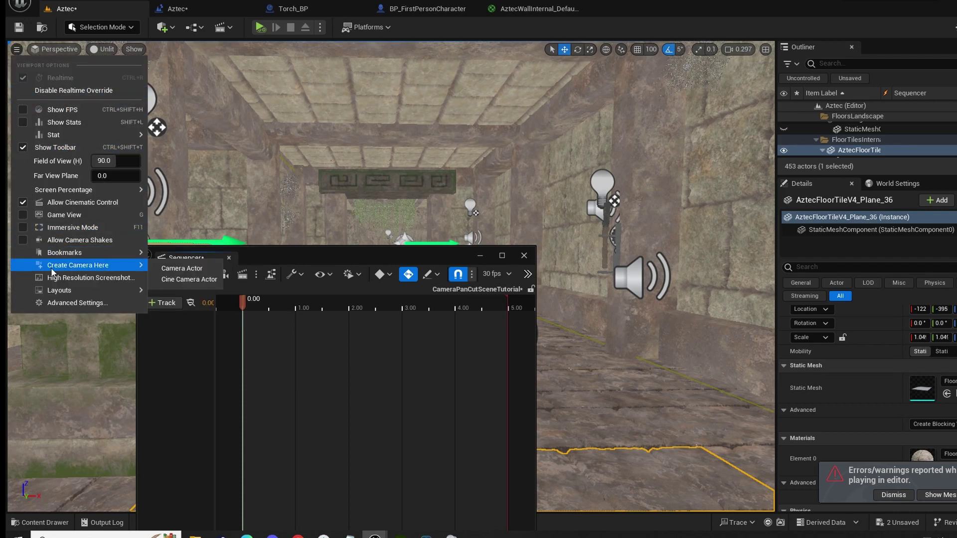
left_click(186, 267)
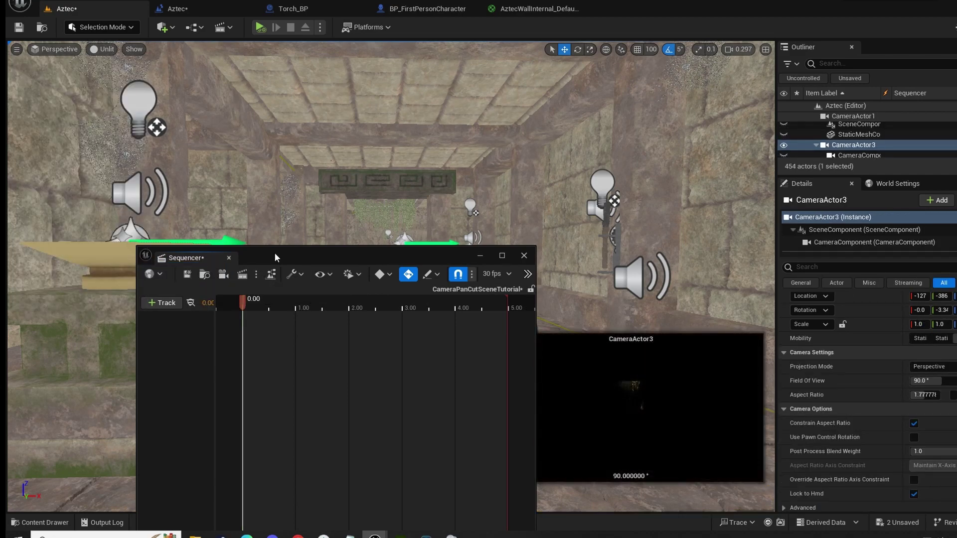
left_click_drag(201, 263, 213, 167)
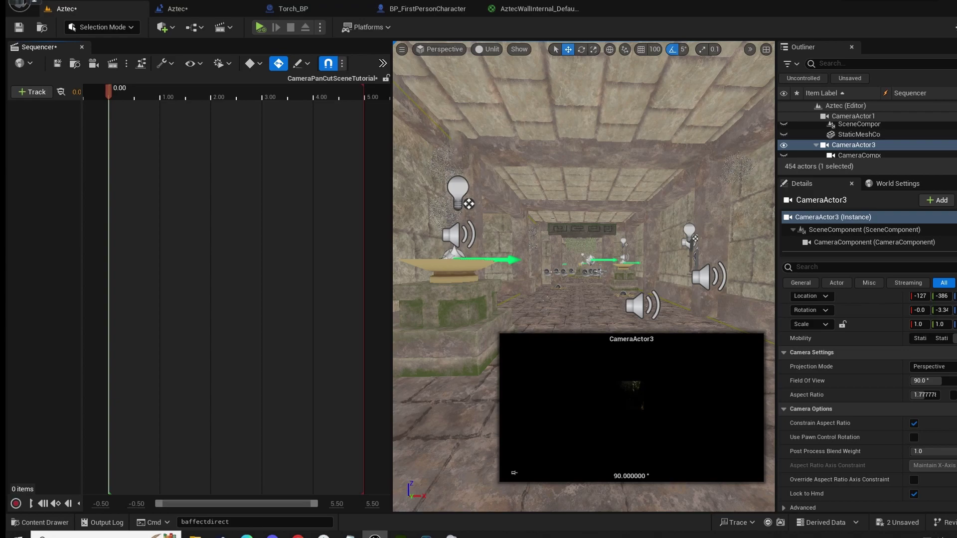
Add CameraActor3 to the CameraPanCutSceneTutorial sequence as an actor track
right_click_drag(583, 259, 554, 291)
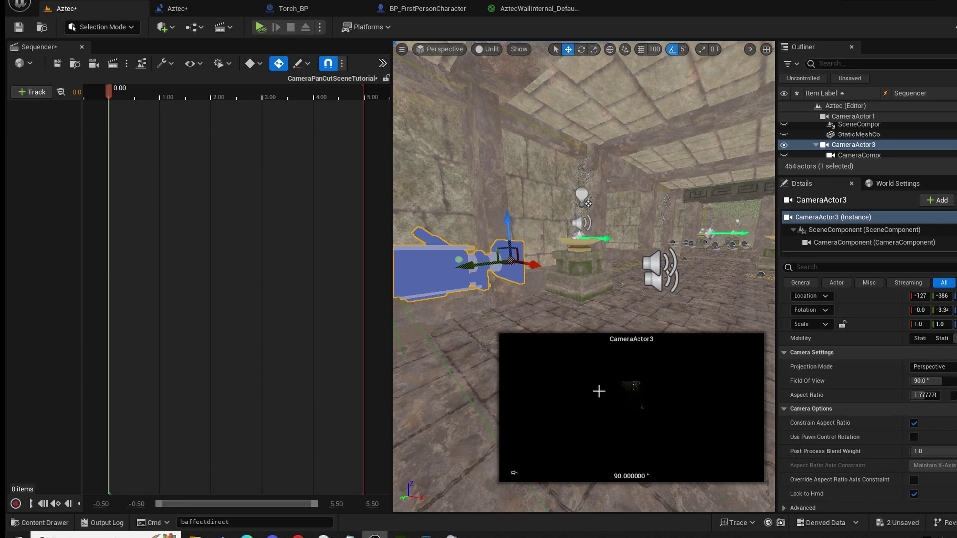
right_click_drag(602, 292, 632, 291)
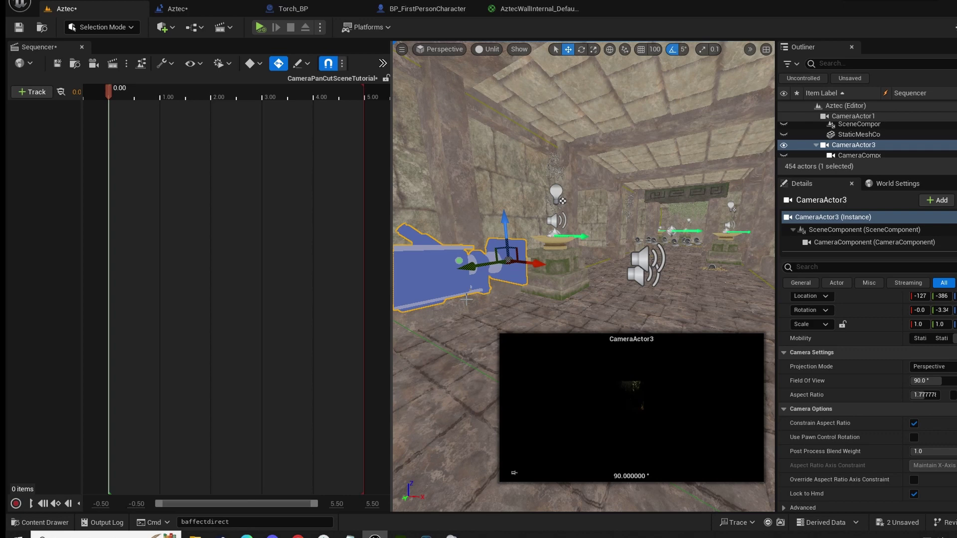
left_click(31, 92)
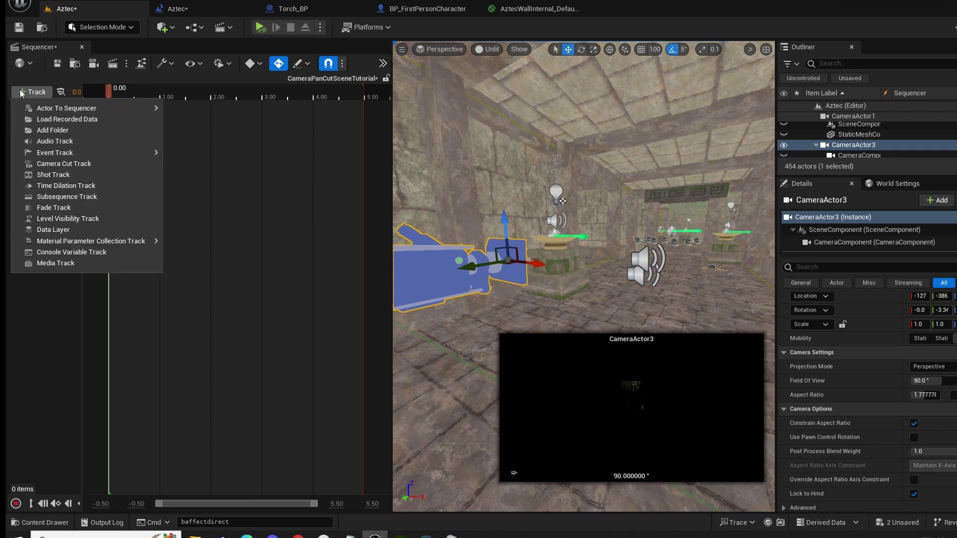
mouse_move(94, 111)
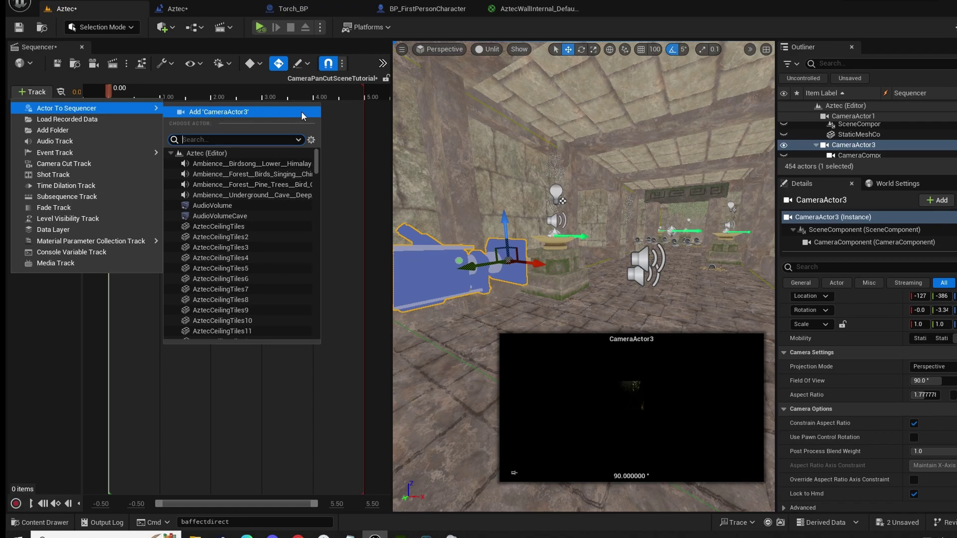
left_click(216, 113)
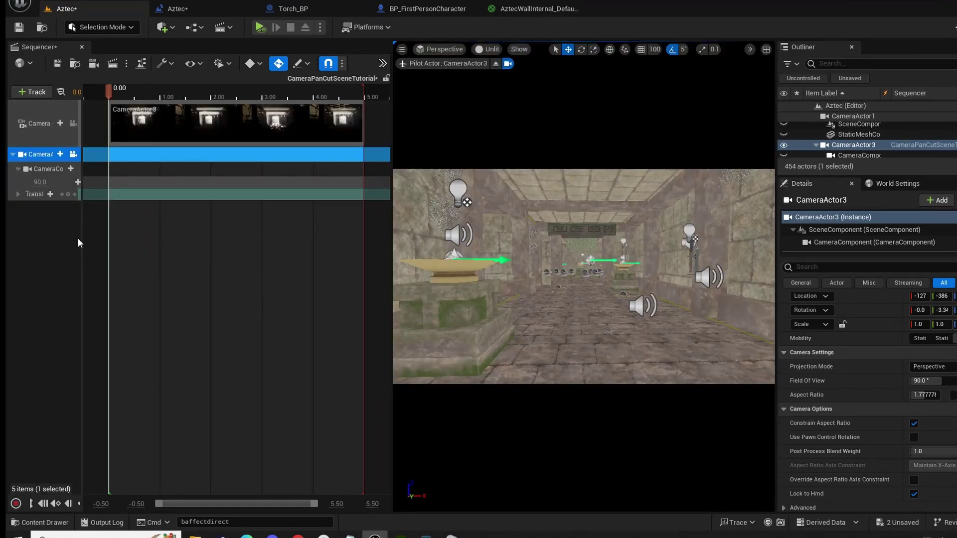
Turn CameraActor3's piloted view slightly and stop piloting it, so the camera can be seen from outside
mouse_move(566, 306)
right_mouse_down()
mouse_move(651, 322)
mouse_move(593, 317)
mouse_move(560, 326)
mouse_move(551, 306)
right_mouse_up()
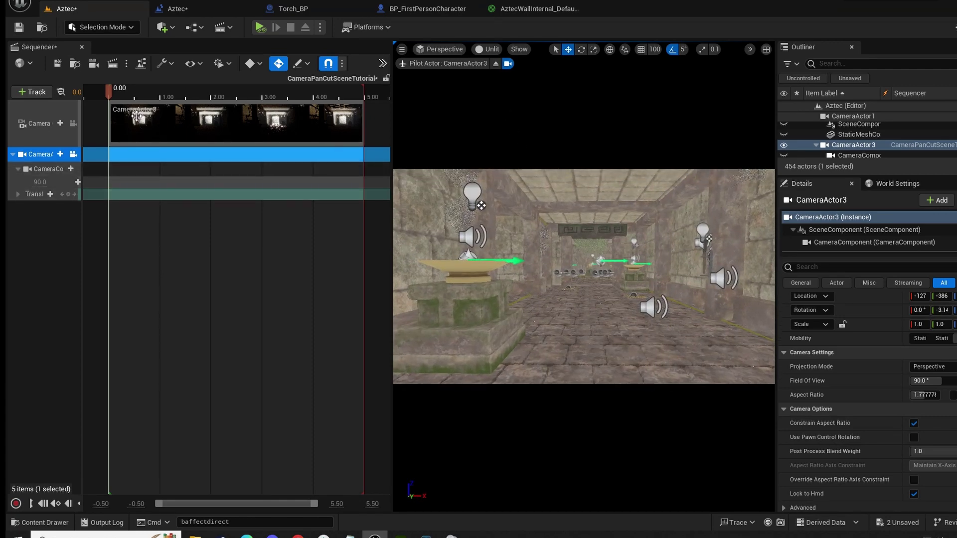
left_click(496, 63)
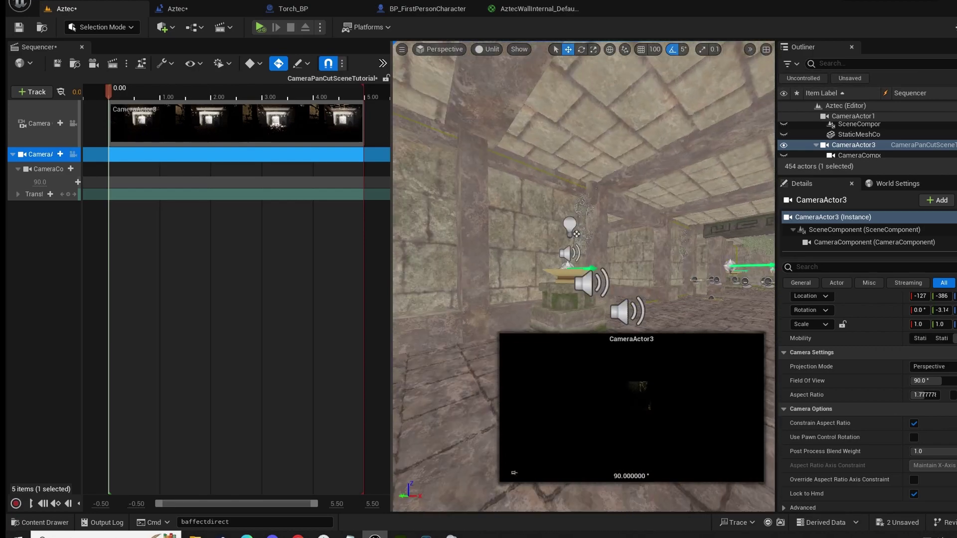
right_click_drag(583, 209, 735, 212)
right_click_drag(591, 269, 586, 269)
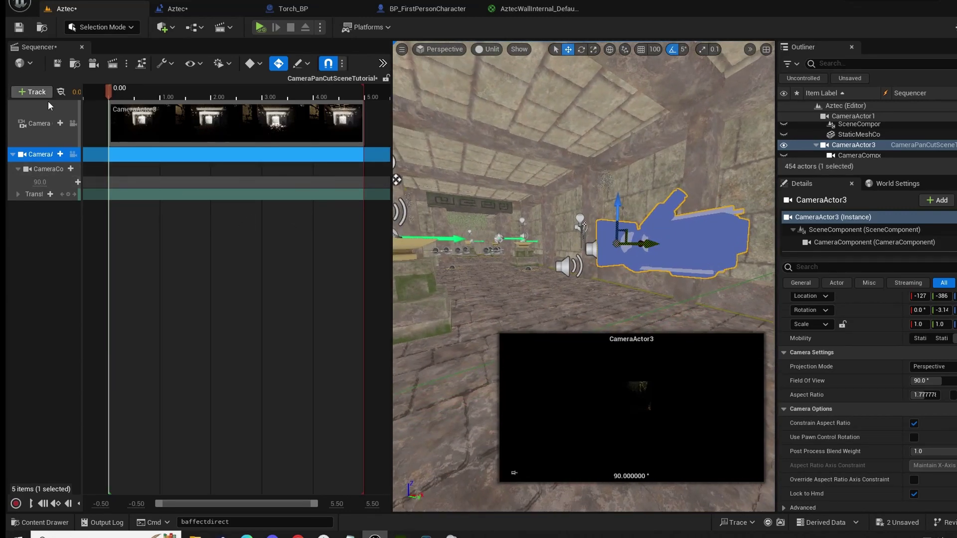
left_click(32, 92)
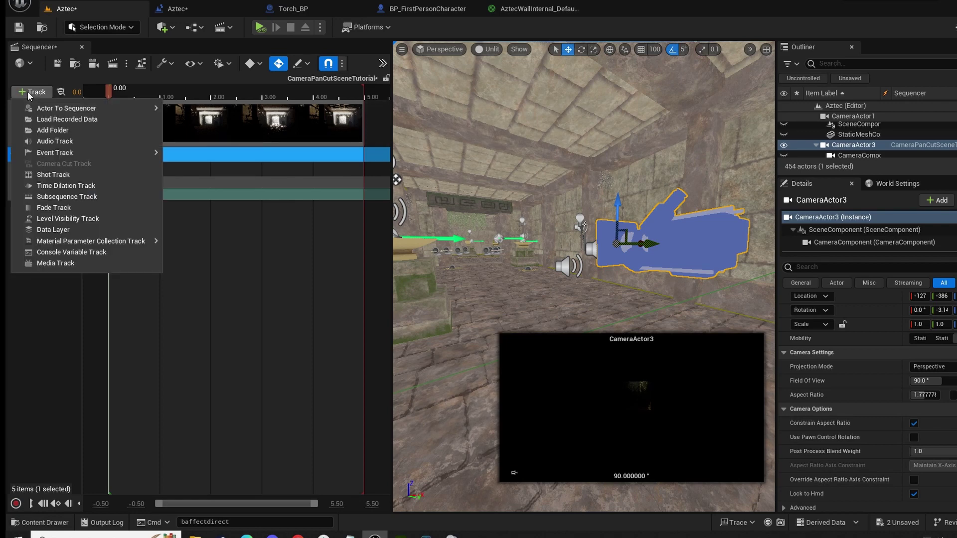
mouse_move(73, 110)
left_click(42, 306)
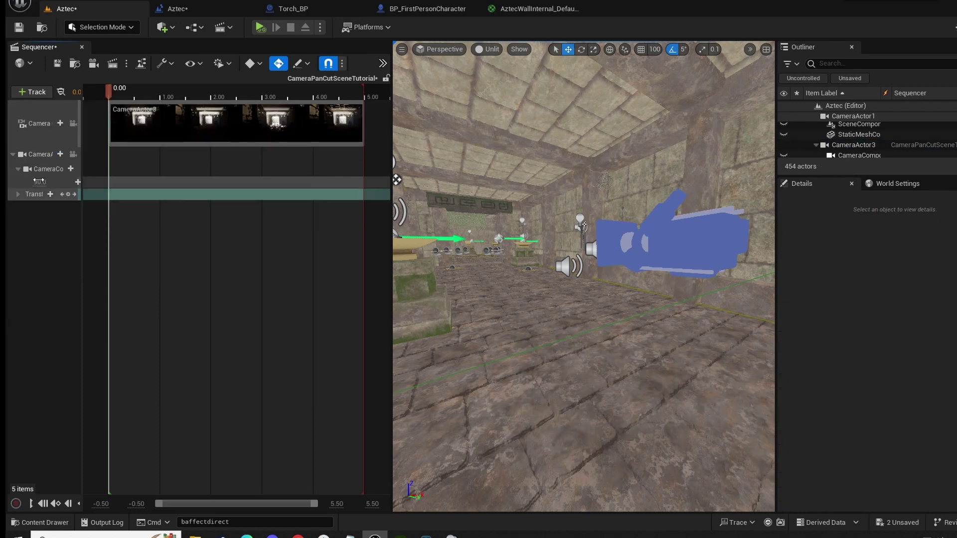
Widen the Sequencer and remove the Scale channels from CameraActor3's Transform track
left_click(18, 194)
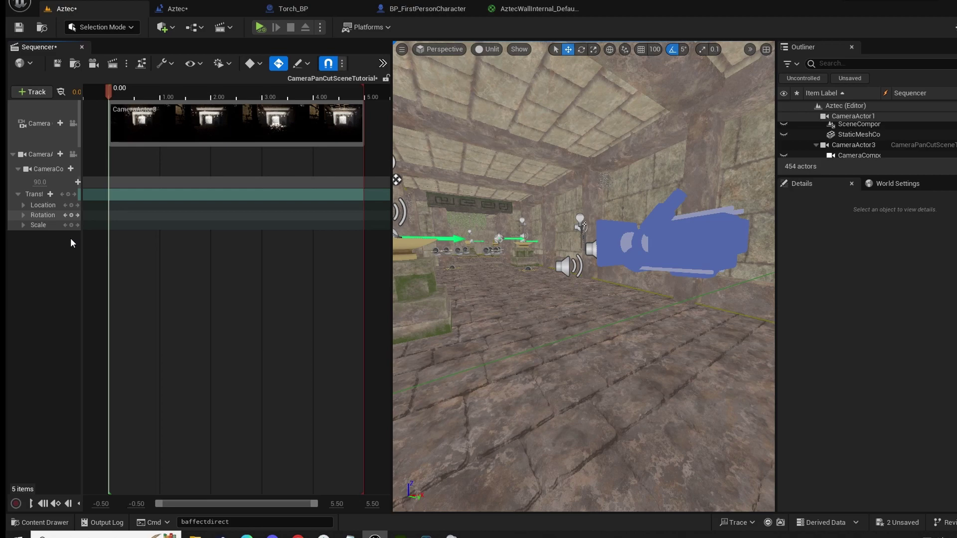
left_click_drag(392, 166, 471, 170)
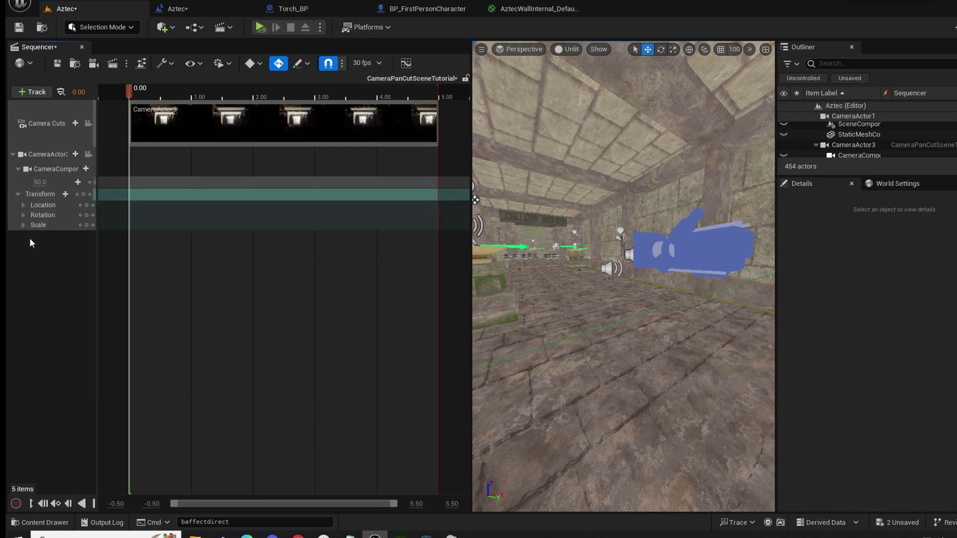
left_click(44, 226)
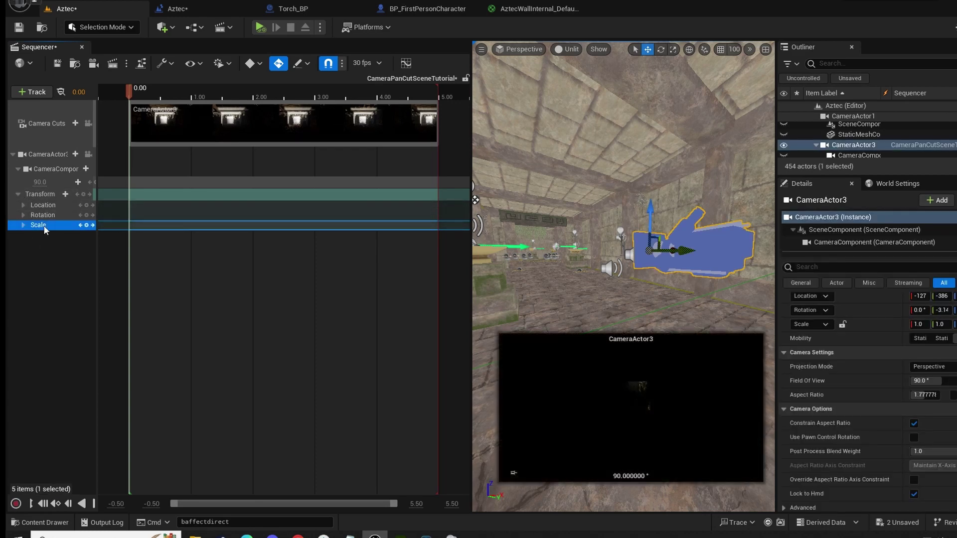
key("Delete")
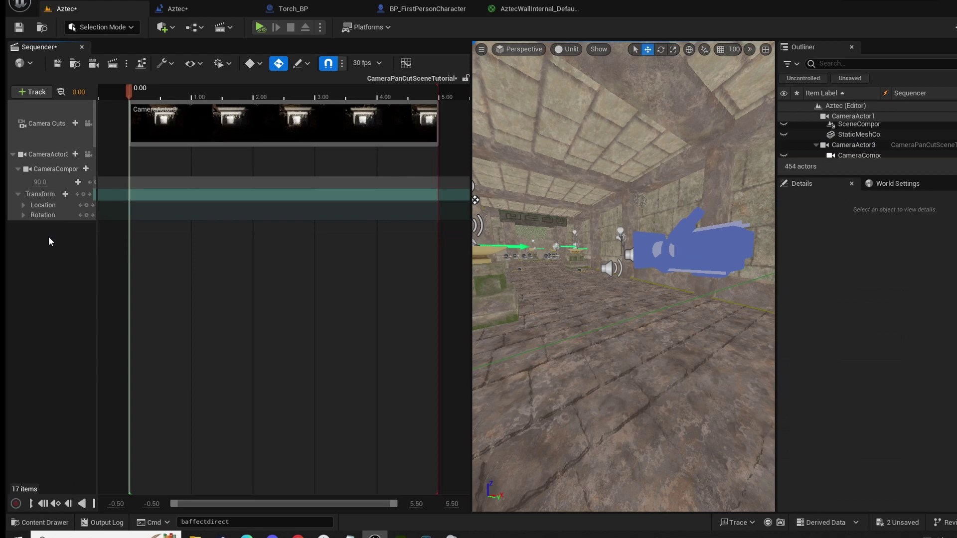
Expand CameraActor3's Location and Rotation channels and add a Transform keyframe at 0.00 seconds
left_click(23, 215)
left_click(23, 205)
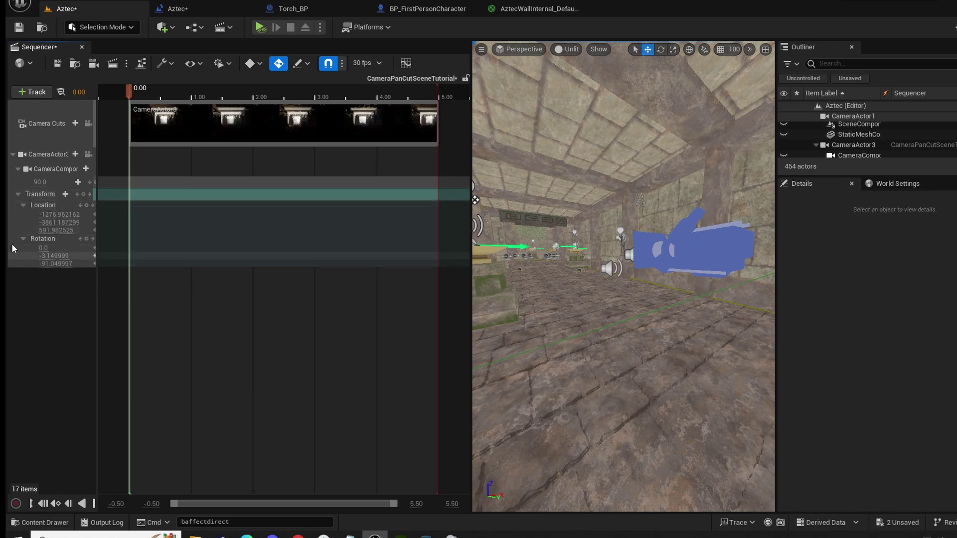
left_click(715, 258)
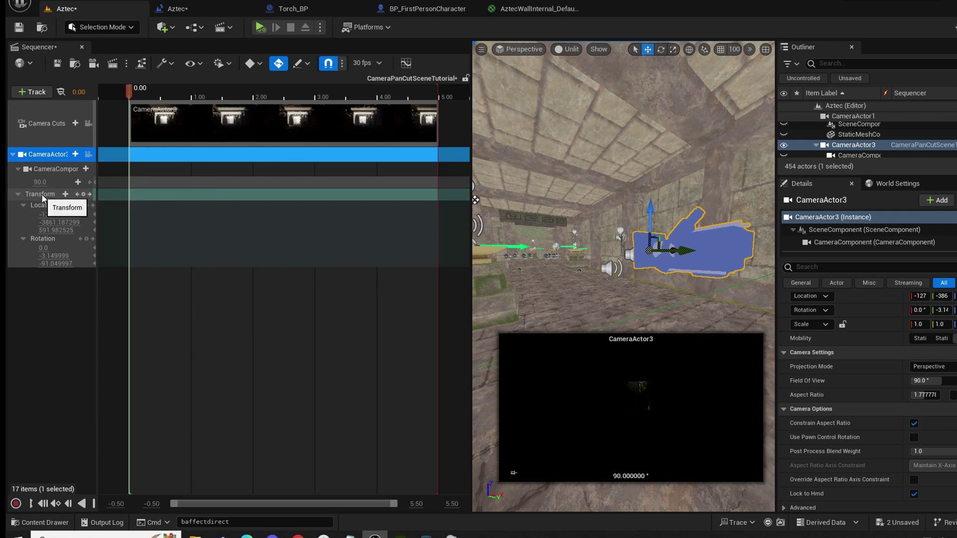
left_click(82, 194)
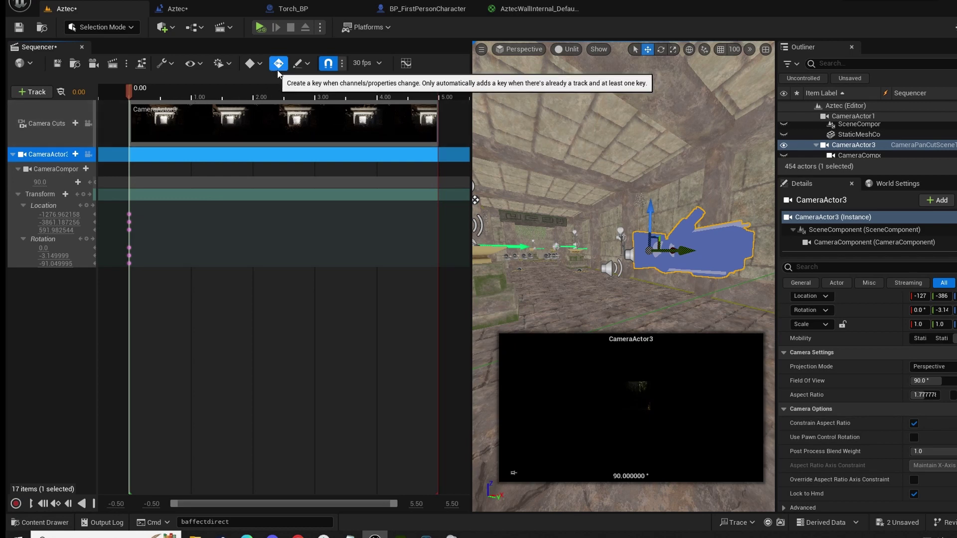
left_click(371, 63)
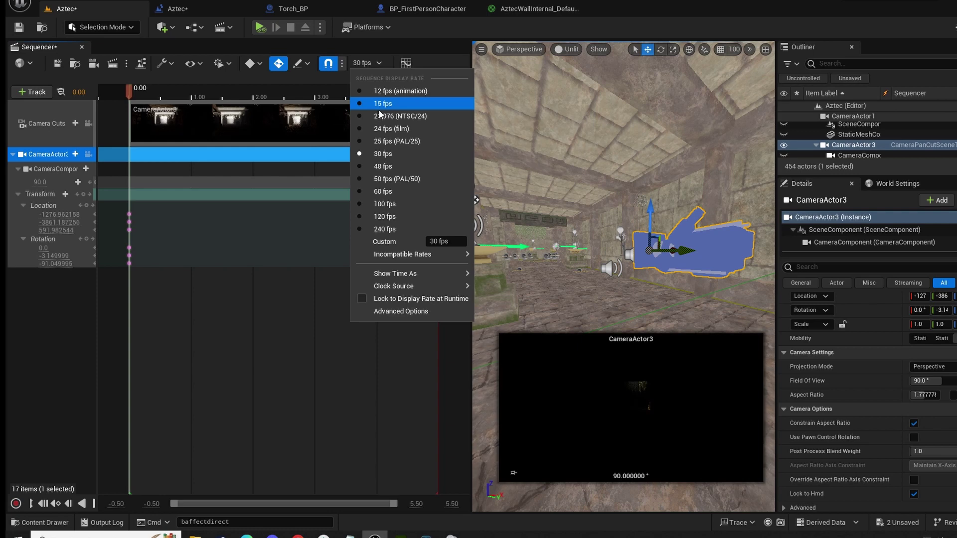
mouse_move(407, 255)
mouse_move(414, 275)
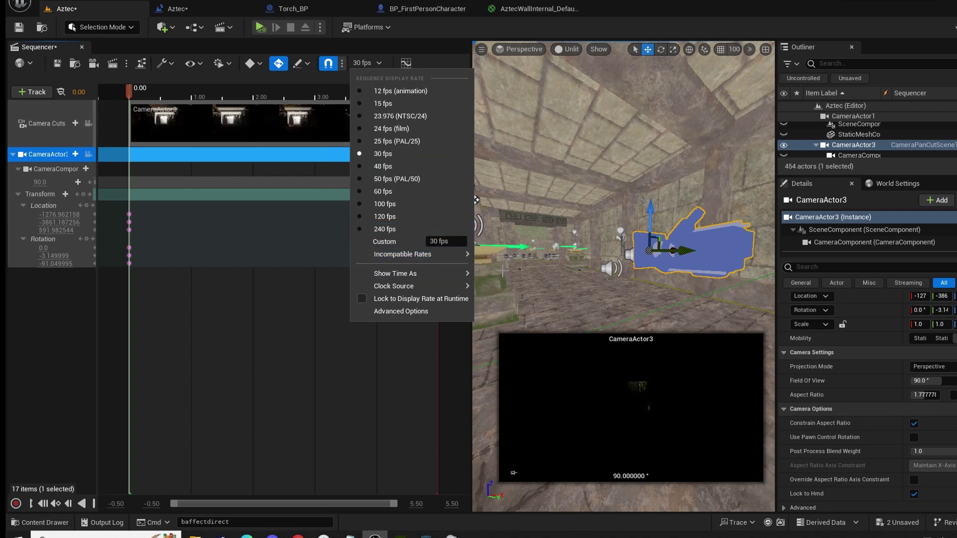
left_click(261, 403)
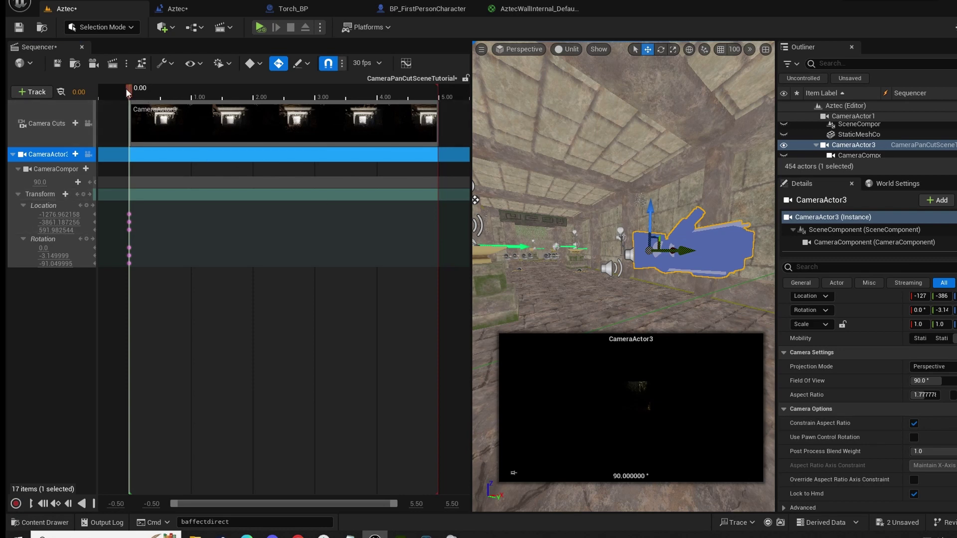
Set the sequence time to 5 seconds and move CameraActor3 along the corridor to a Y location of about -5819, keying the end position
left_click_drag(126, 91, 207, 95)
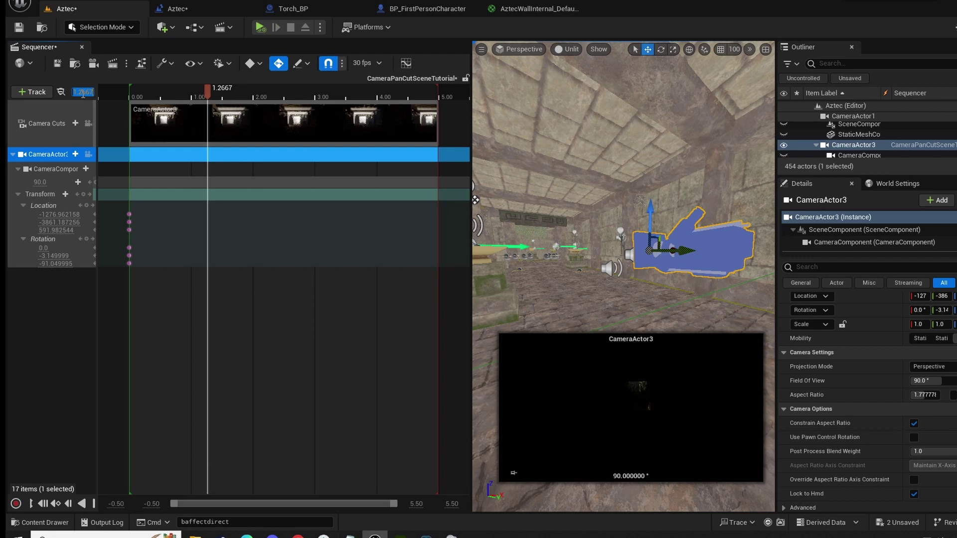
type("5")
key("Return")
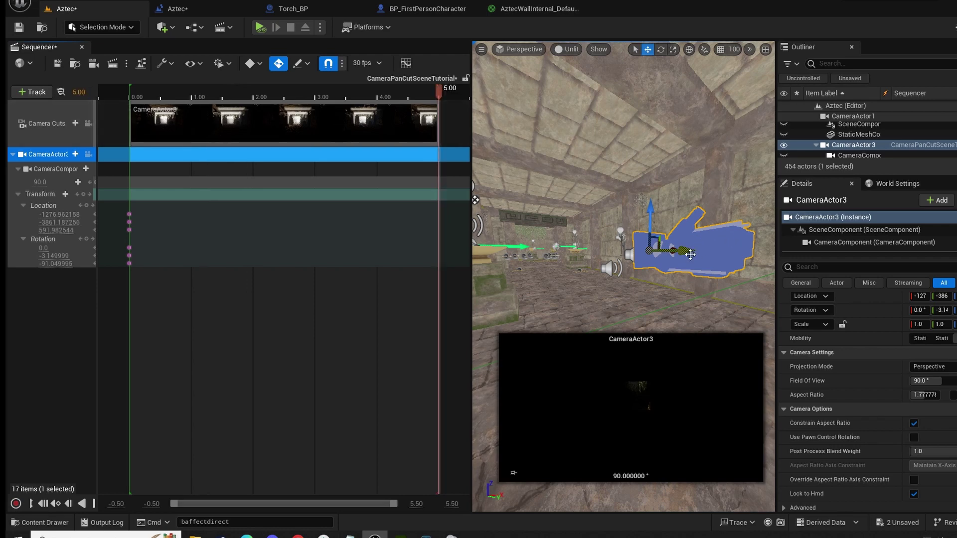
left_click_drag(689, 253, 532, 255)
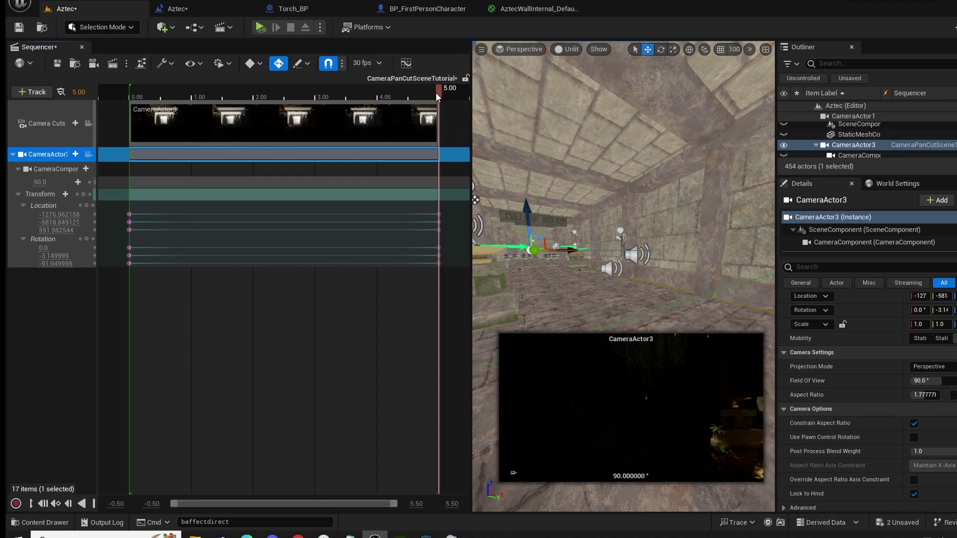
Preview the camera pan by scrubbing from 5.00 seconds back to the start, and save and close the sequence
left_click_drag(436, 92, 385, 92)
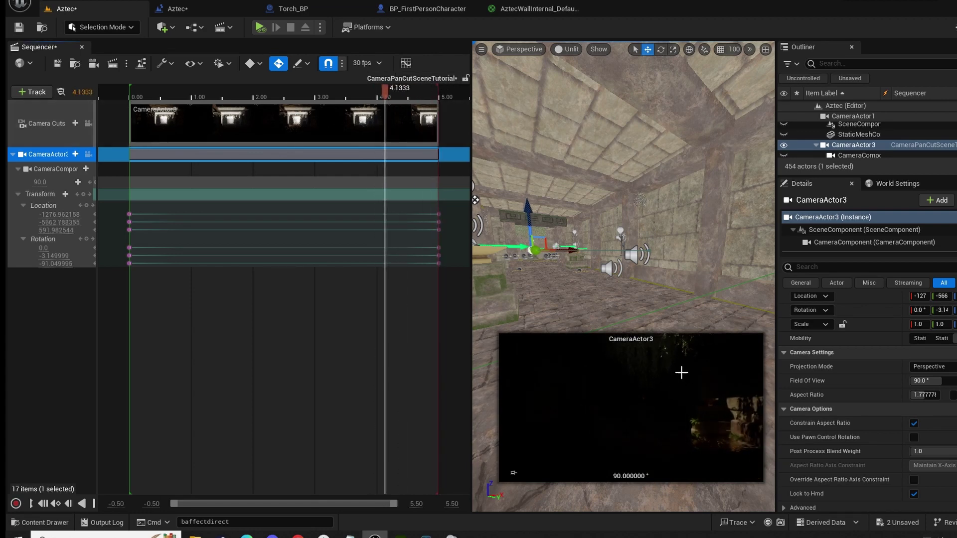
left_click_drag(386, 95, 298, 95)
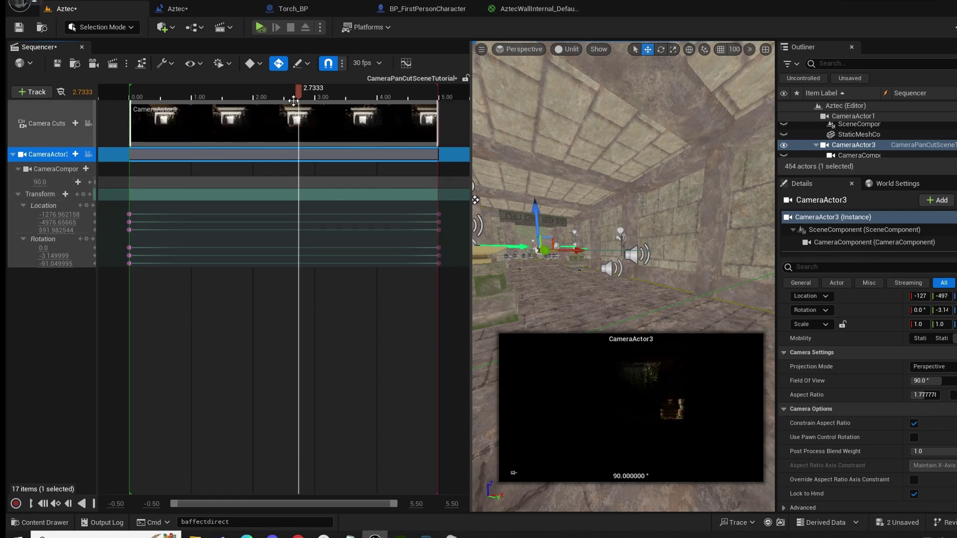
left_click_drag(298, 91, 132, 91)
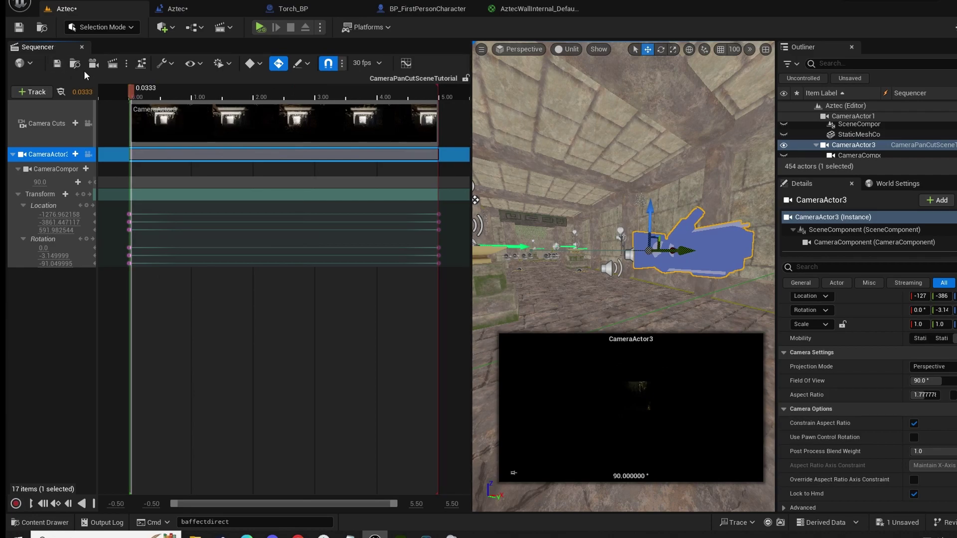
left_click(80, 47)
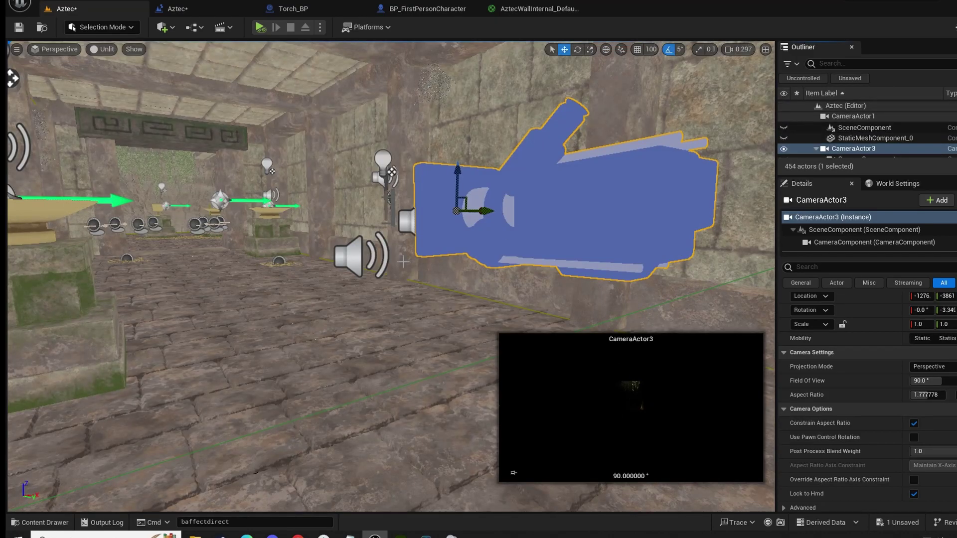
Place a Trigger Box on the corridor floor just ahead of CameraActor3
key("s")
right_click_drag(403, 261, 449, 273)
key("w")
key("s")
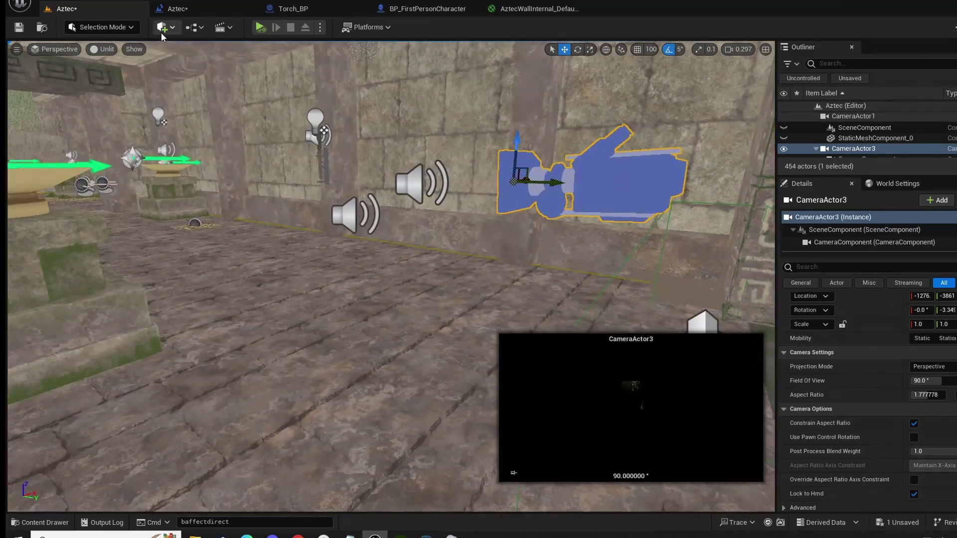
left_click(162, 29)
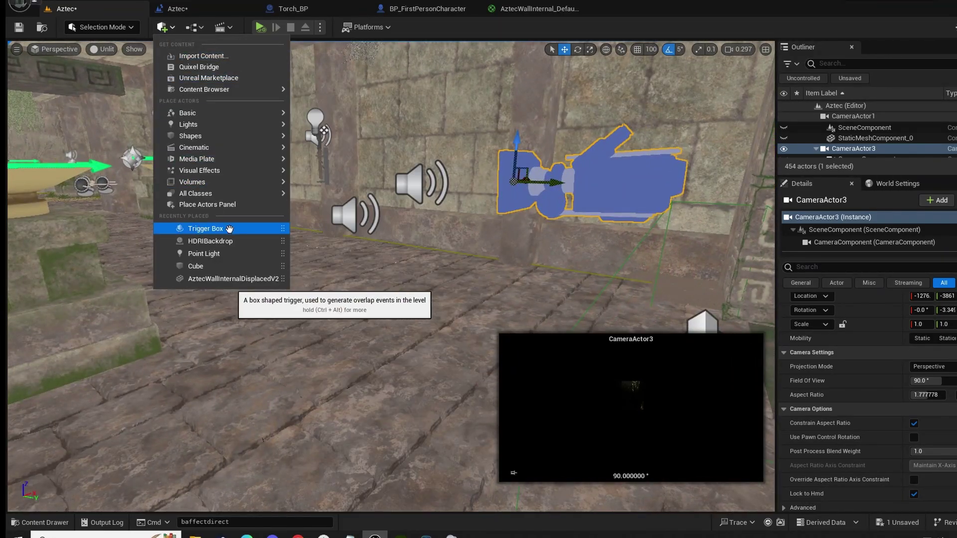
mouse_move(201, 194)
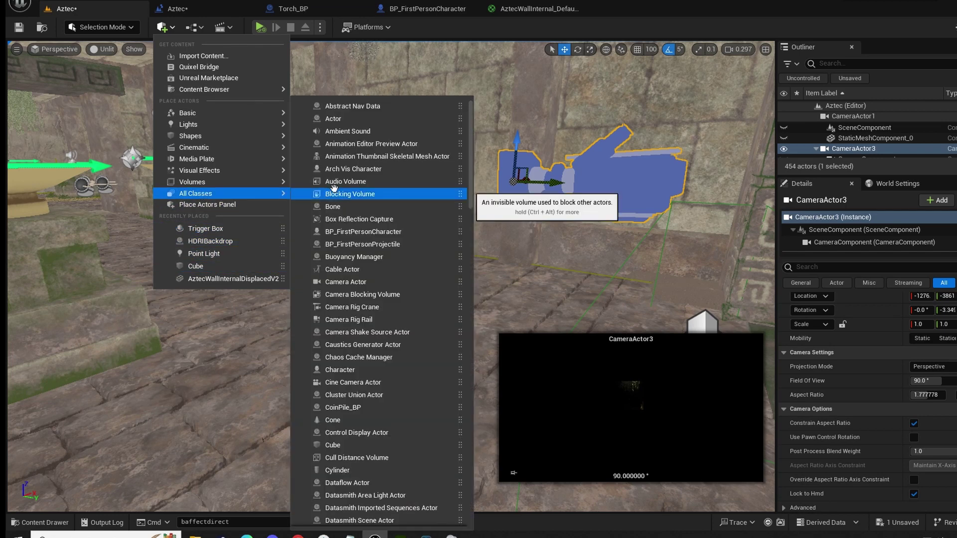
type("trig")
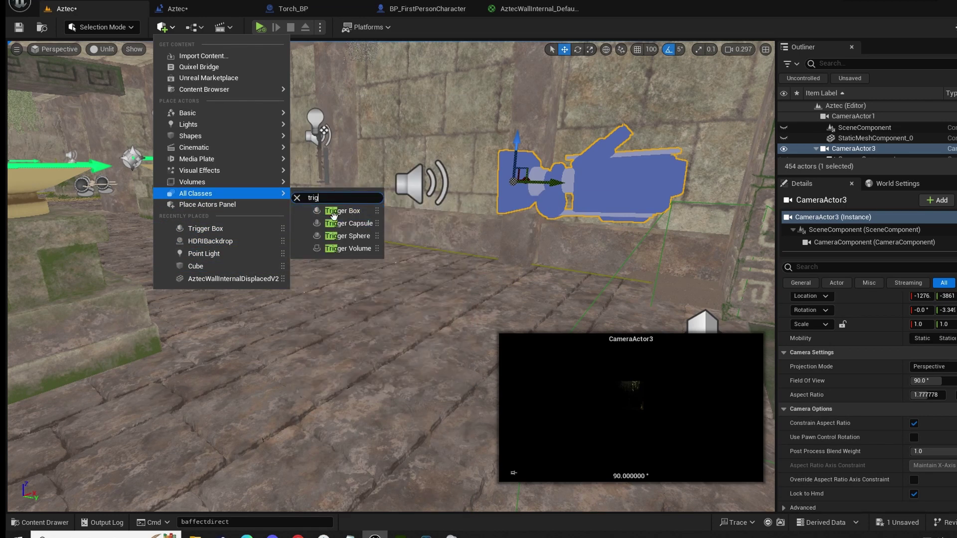
left_click_drag(333, 214, 299, 279)
Stretch the trigger box across the corridor to an X box extent of about 245 and reposition it to span the floor
key("r")
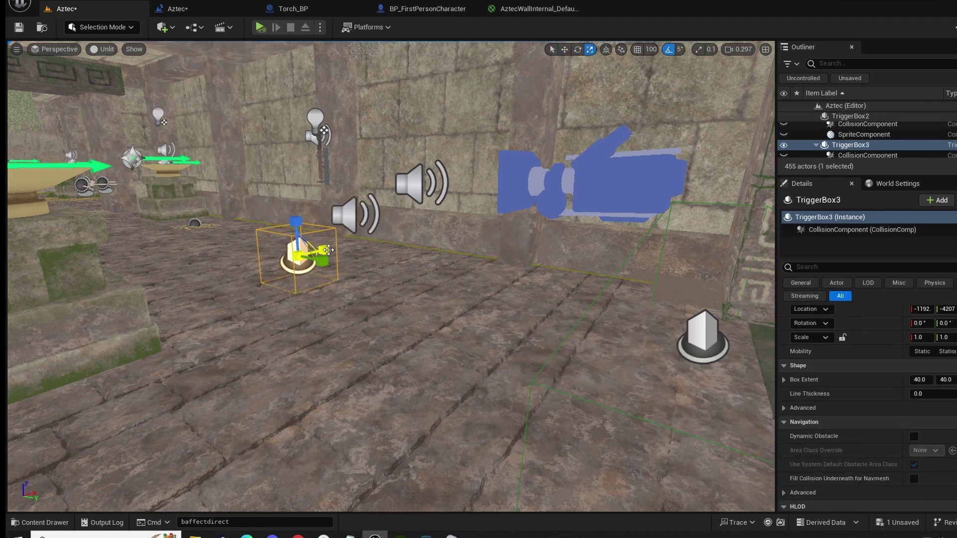
mouse_move(327, 249)
left_mouse_down()
mouse_move(314, 253)
mouse_move(340, 260)
left_mouse_up()
key("w")
right_click_drag(338, 278, 379, 278)
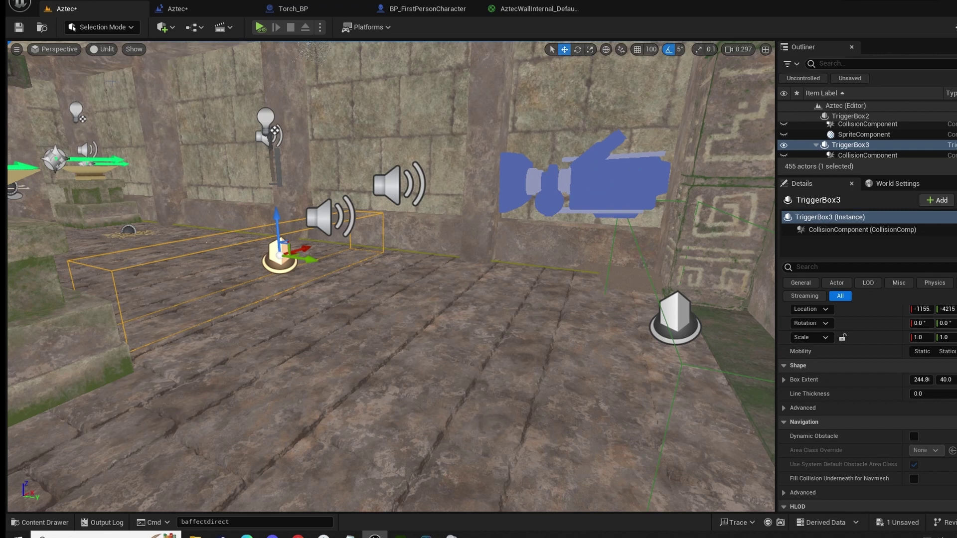
Open the Aztec level blueprint with TriggerBox3 selected
left_click(197, 29)
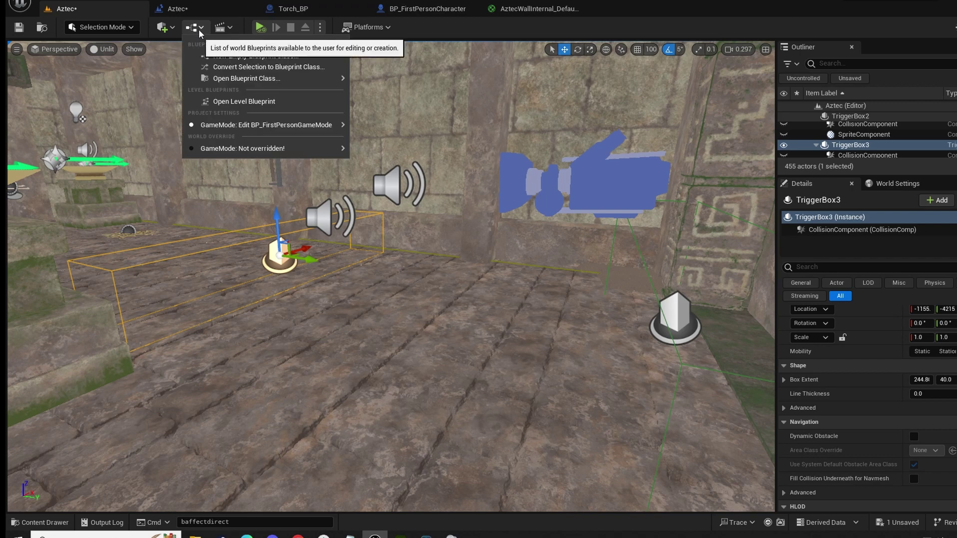
left_click(255, 102)
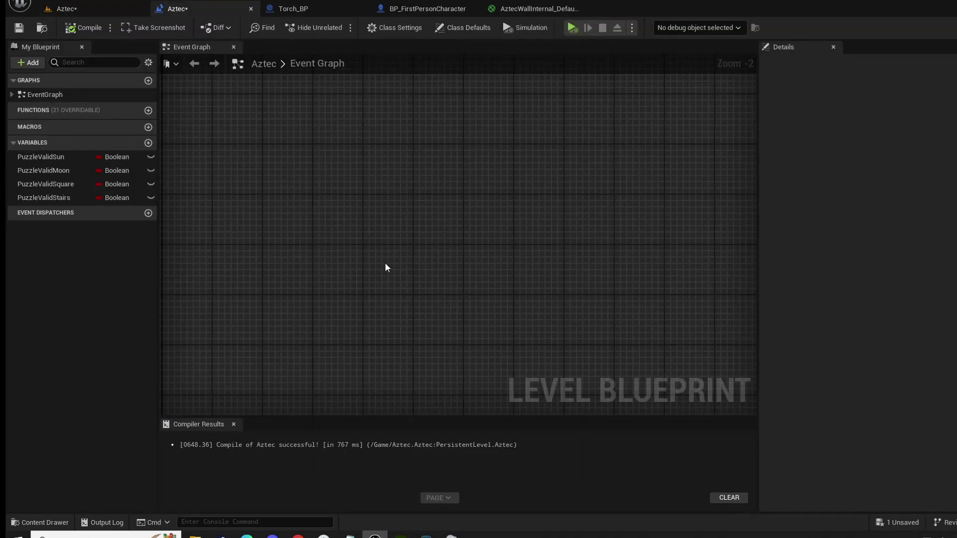
Add an On Actor Begin Overlap event for TriggerBox3 in an empty area below the existing graph nodes
scroll(385, 268, "down", 9)
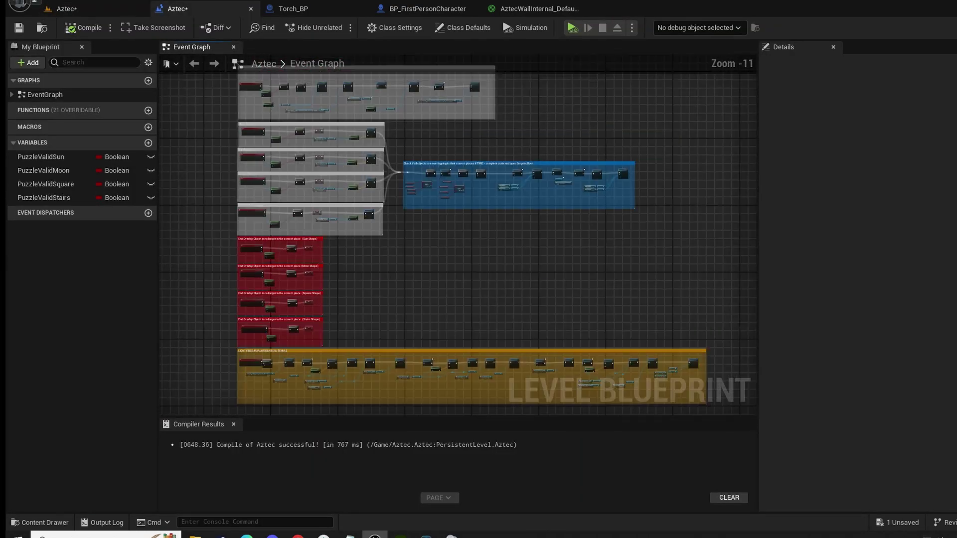
right_click_drag(325, 399, 329, 192)
right_click_drag(319, 252, 300, 218)
scroll(310, 232, "up", 3)
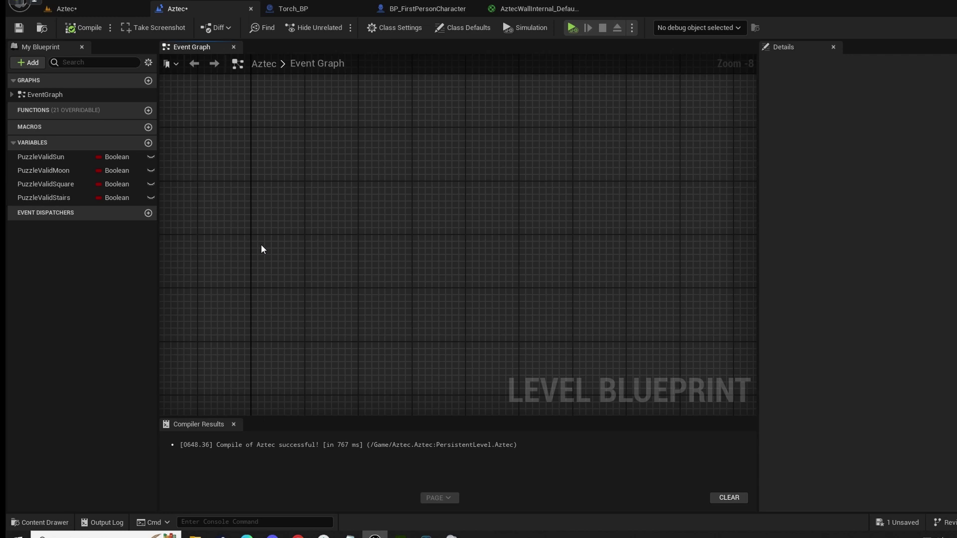
right_click(341, 229)
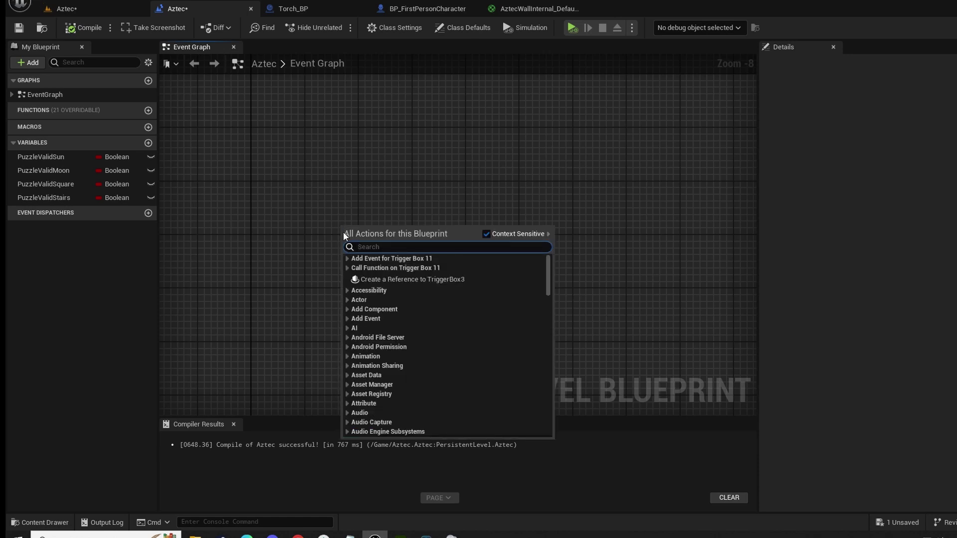
left_click(348, 258)
left_click(352, 267)
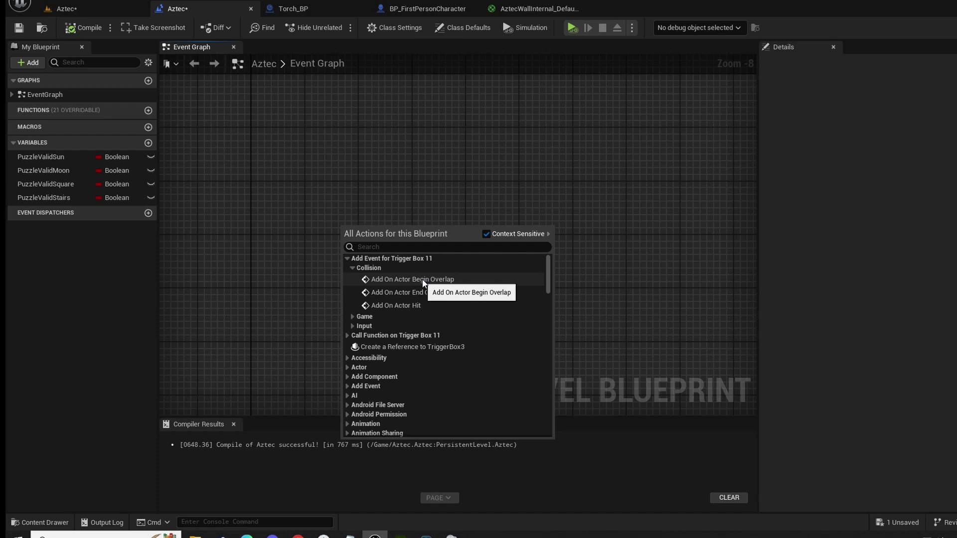
left_click(388, 280)
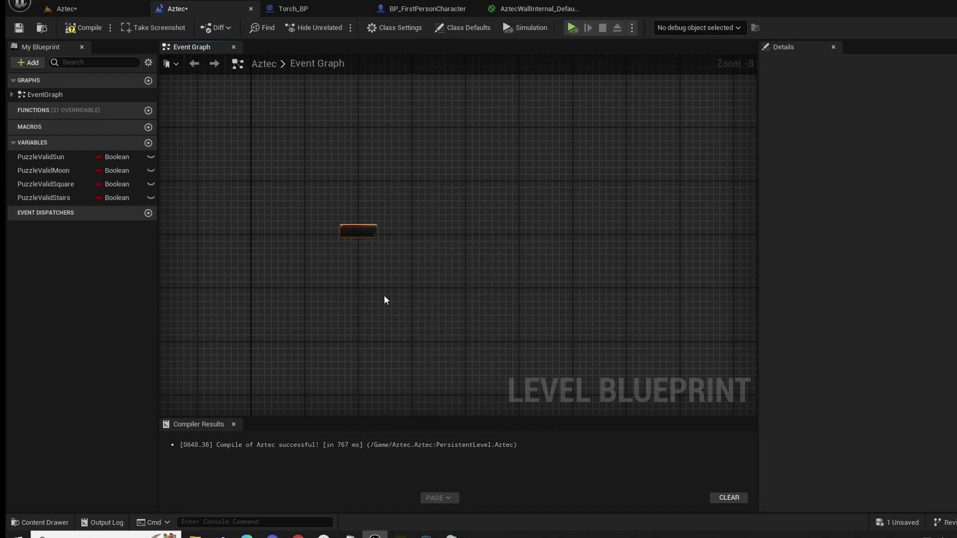
Examine the On Actor Begin Overlap (TriggerBox3) event node and its output pins up close
scroll(351, 236, "up", 8)
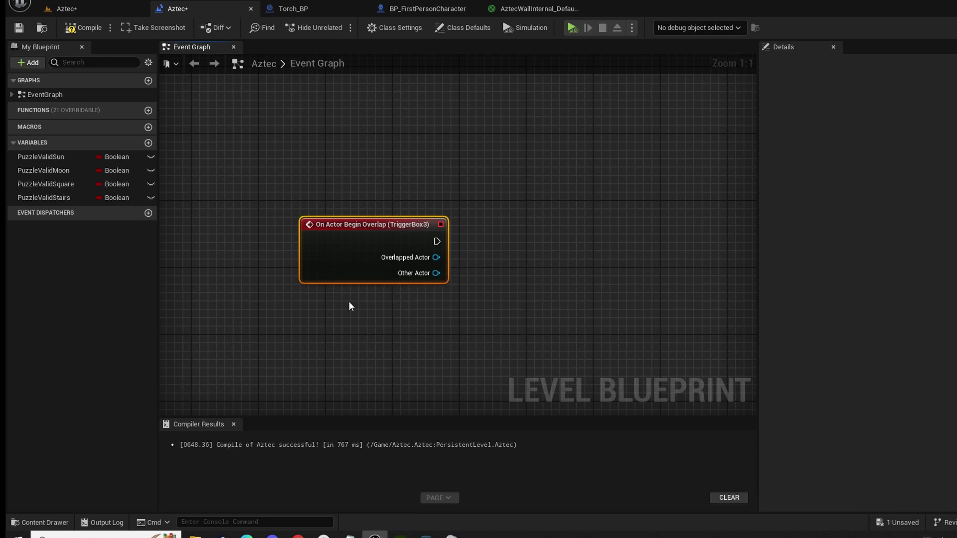
scroll(368, 242, "up", 3, "ctrl")
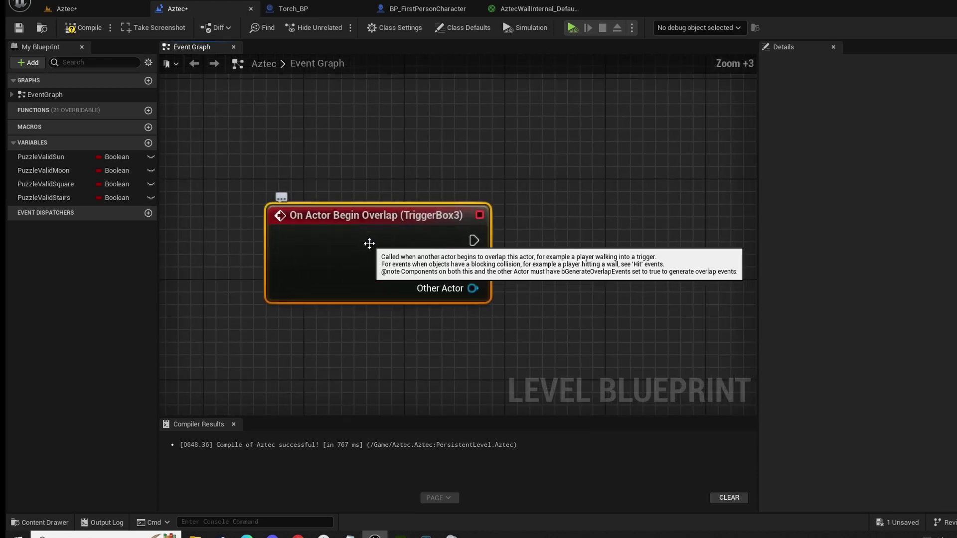
scroll(369, 243, "up", 4, "ctrl")
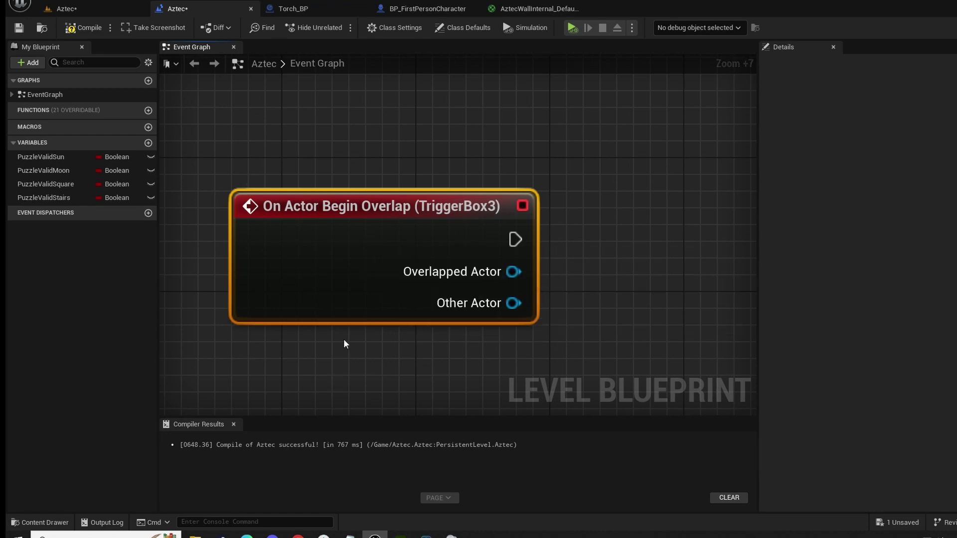
scroll(355, 322, "down", 7)
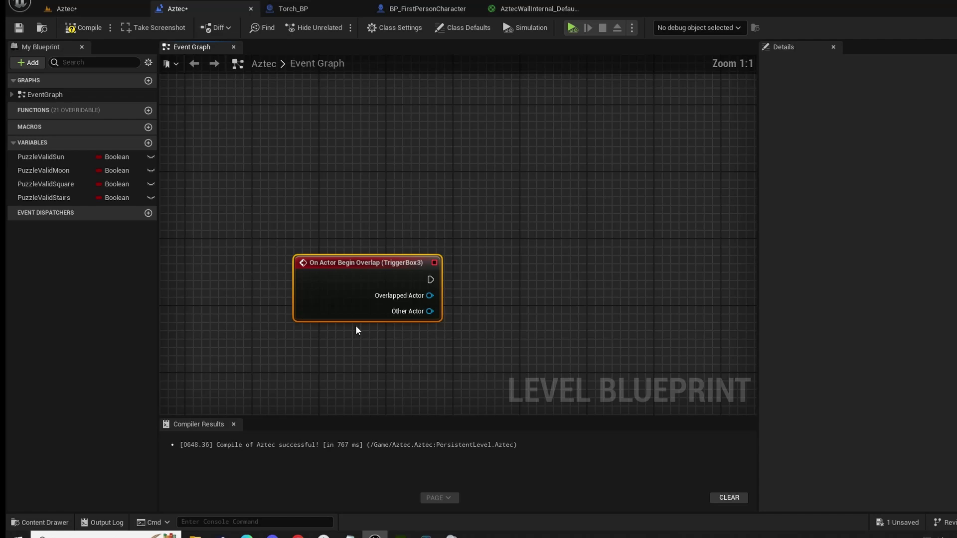
scroll(354, 329, "down", 3)
scroll(352, 331, "up", 3)
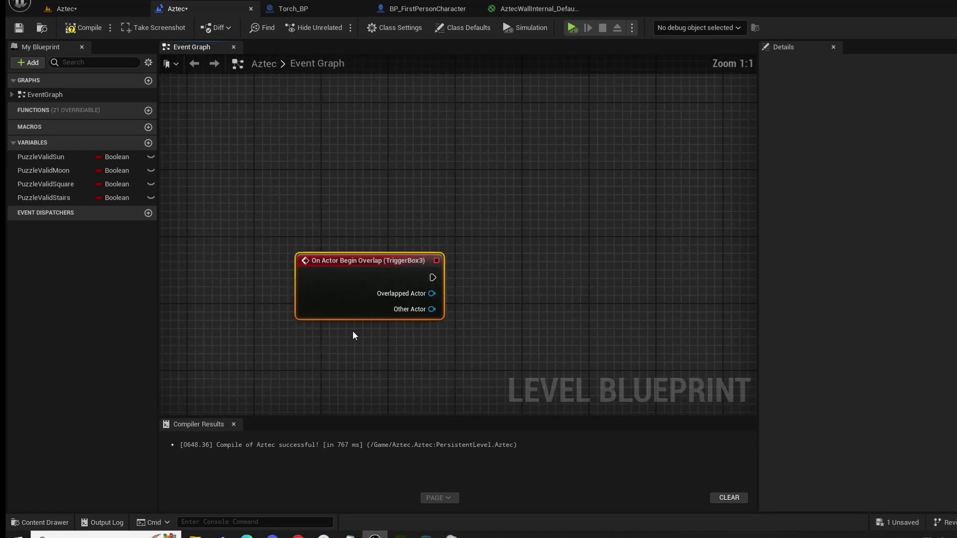
scroll(351, 309, "up", 3)
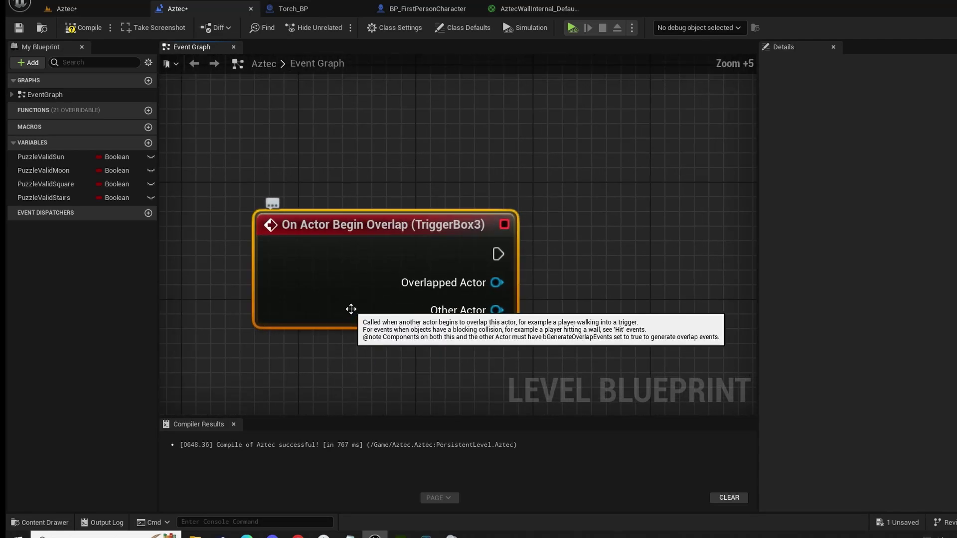
scroll(351, 309, "down", 3)
Add a Do Once node beside the TriggerBox3 overlap event and connect the event's execution output to it
right_click_drag(433, 353, 408, 240)
left_click(405, 204)
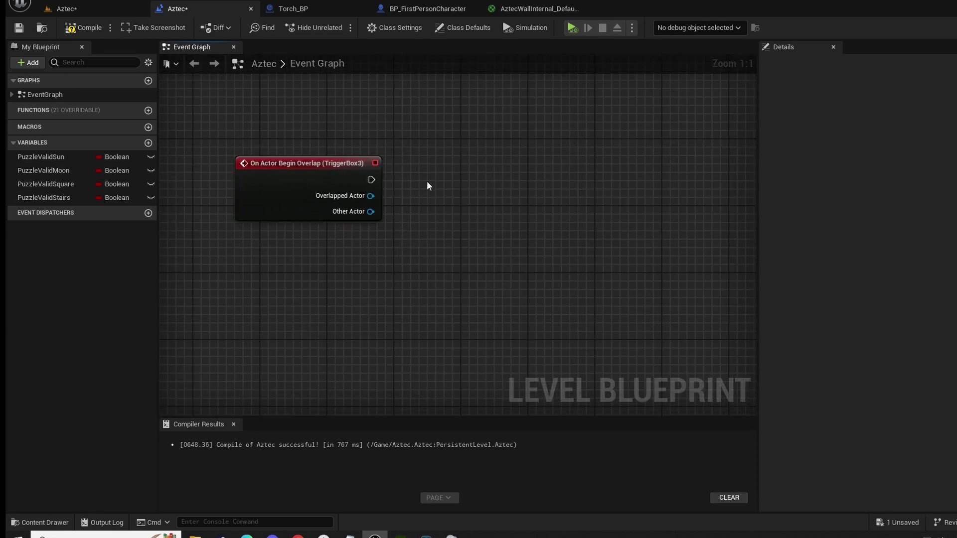
left_click(427, 181)
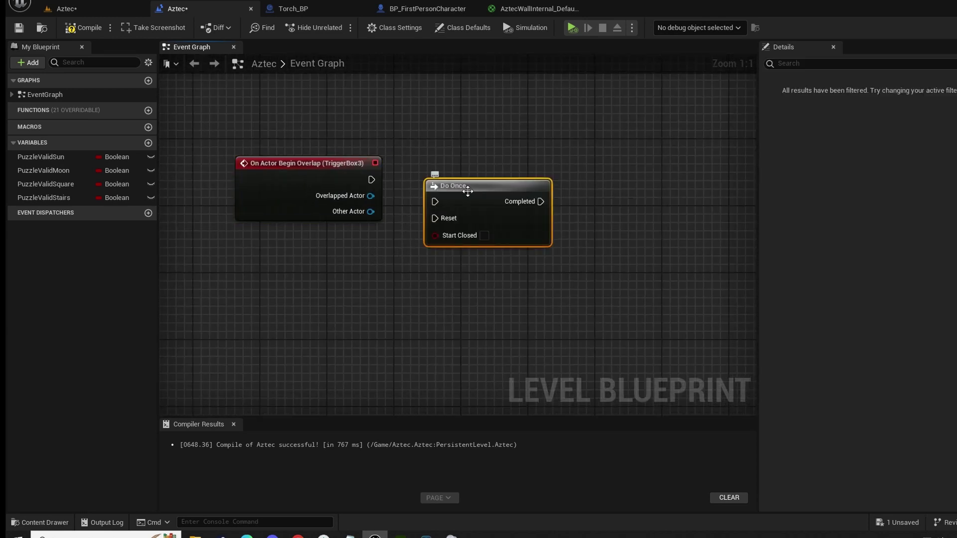
left_click_drag(460, 186, 447, 169)
left_click_drag(372, 179, 412, 182)
left_click_drag(199, 99, 378, 271)
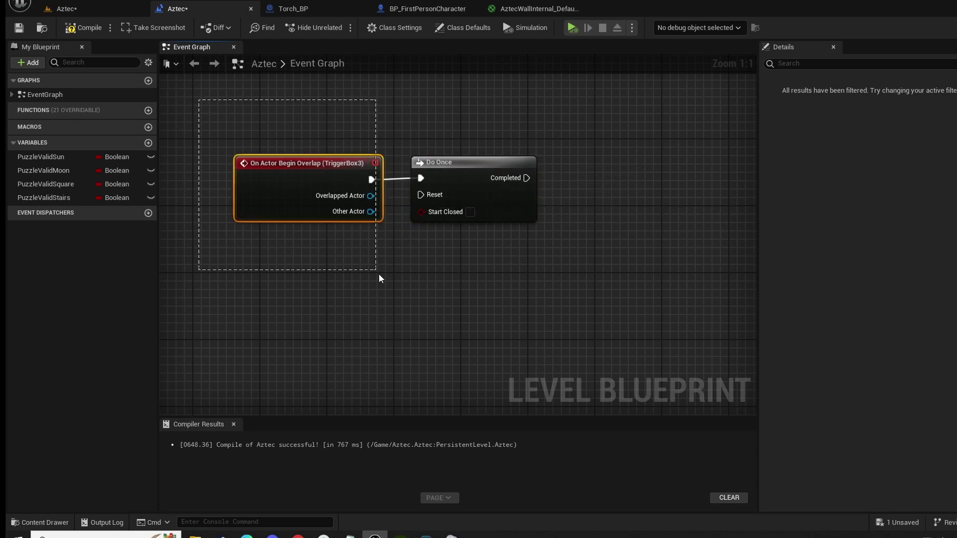
left_click_drag(394, 308, 391, 307)
right_click_drag(391, 307, 344, 279)
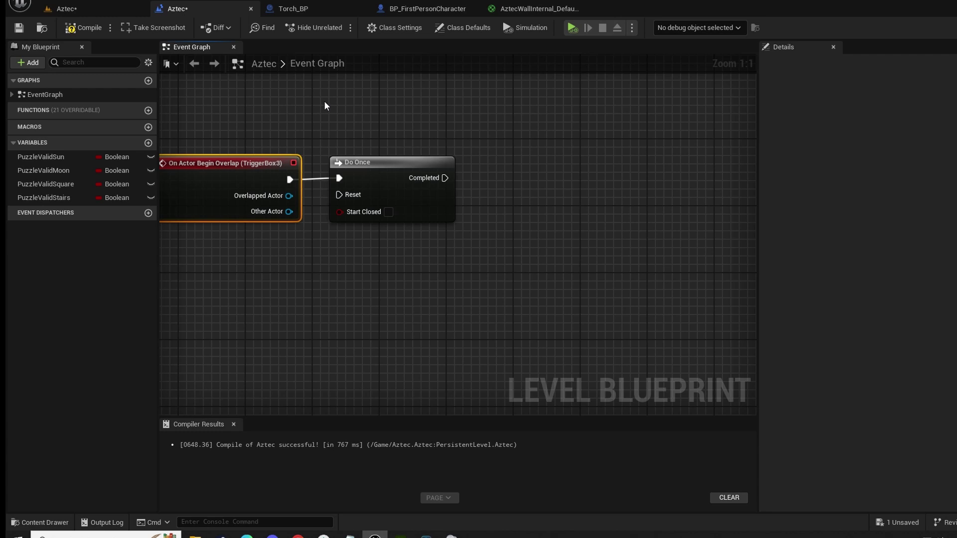
left_click_drag(324, 100, 487, 275)
left_click_drag(514, 310, 513, 310)
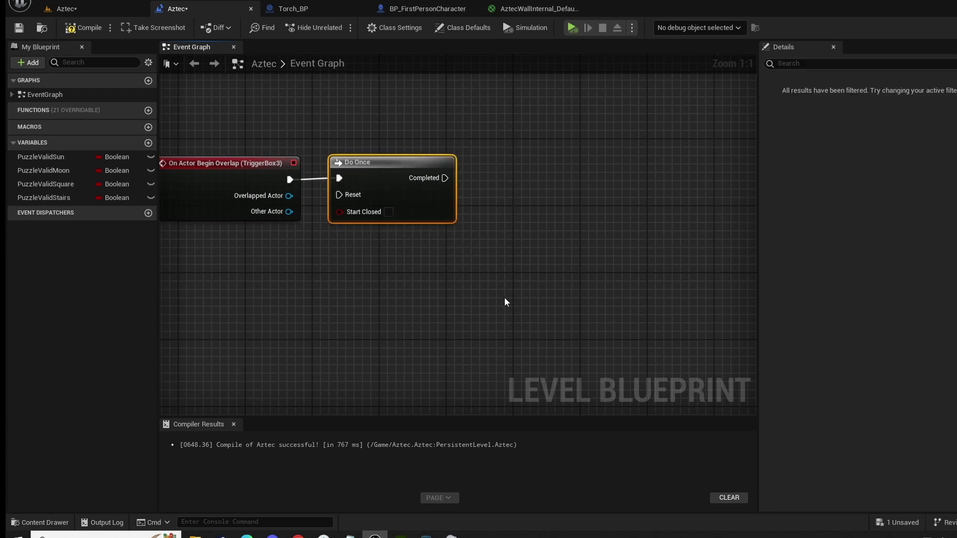
Space the Do Once node farther from the TriggerBox3 overlap event and level it with the event node
left_click_drag(371, 172, 416, 179)
left_click(341, 172)
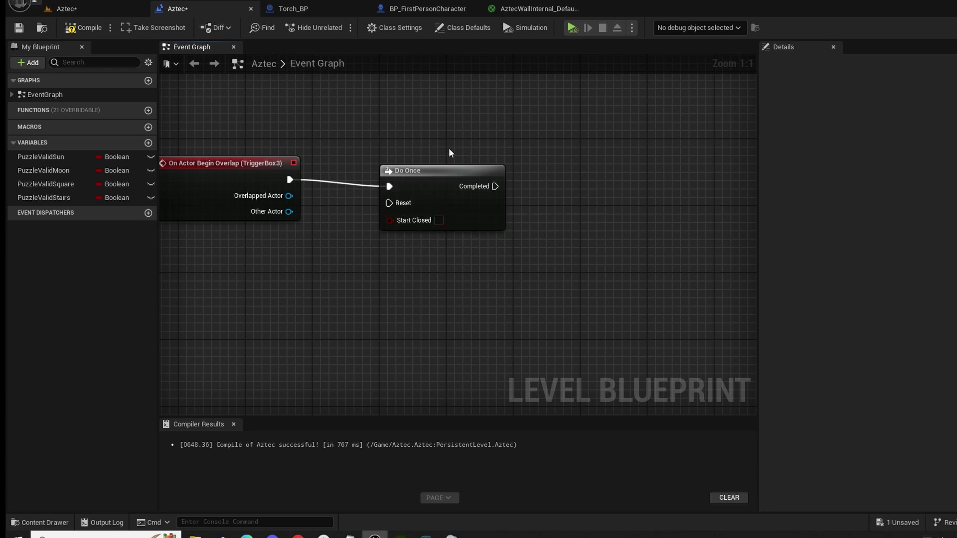
left_click_drag(355, 115, 363, 290)
left_click_drag(372, 331, 373, 330)
left_click_drag(408, 171, 400, 164)
left_click_drag(380, 194, 333, 276)
left_click(253, 322)
right_click_drag(249, 300, 300, 243)
scroll(348, 276, "down", 2)
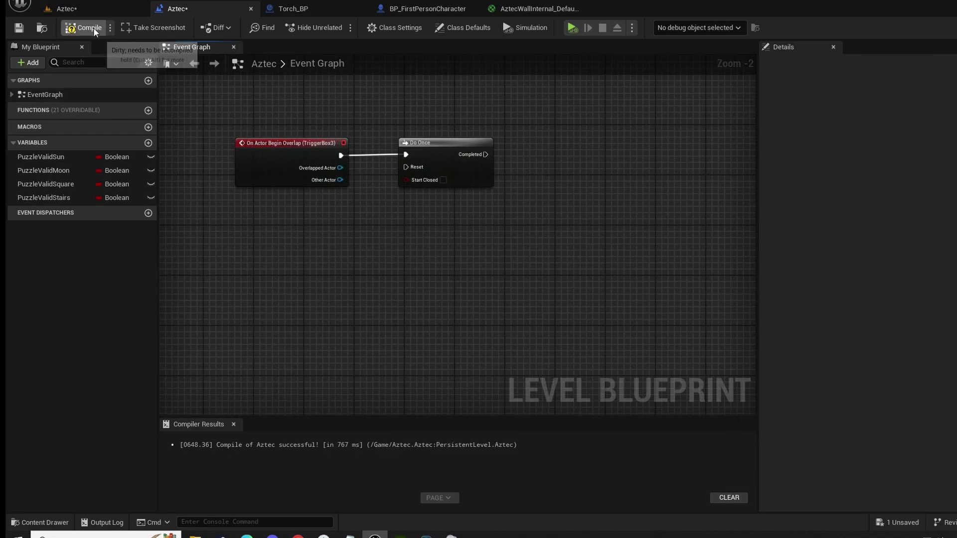
Search the level's actors for "seq", select CameraPanCutSceneTutorial and move it into clear view between the trigger box and the camera
left_click(80, 7)
mouse_move(352, 289)
right_mouse_down()
mouse_move(399, 289)
mouse_move(357, 287)
right_mouse_up()
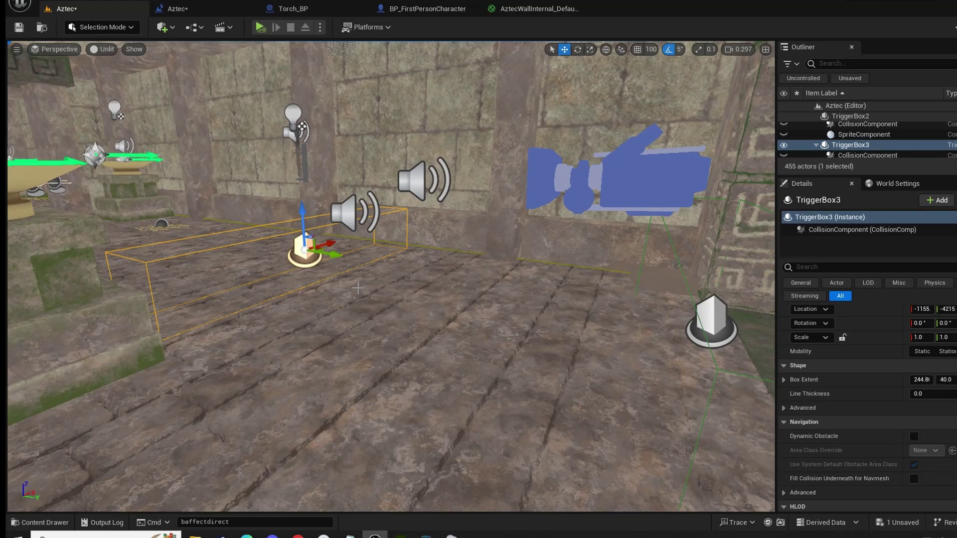
left_click(841, 63)
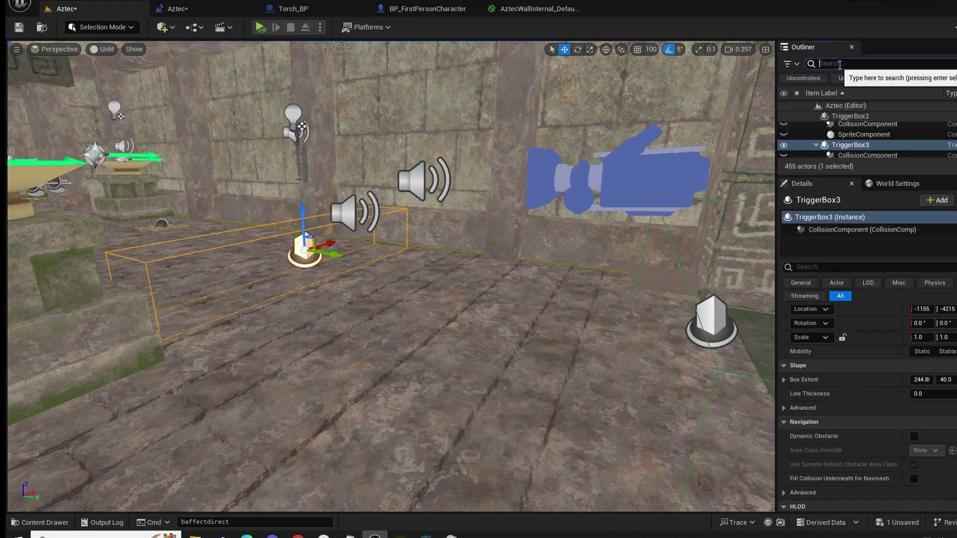
type("seq")
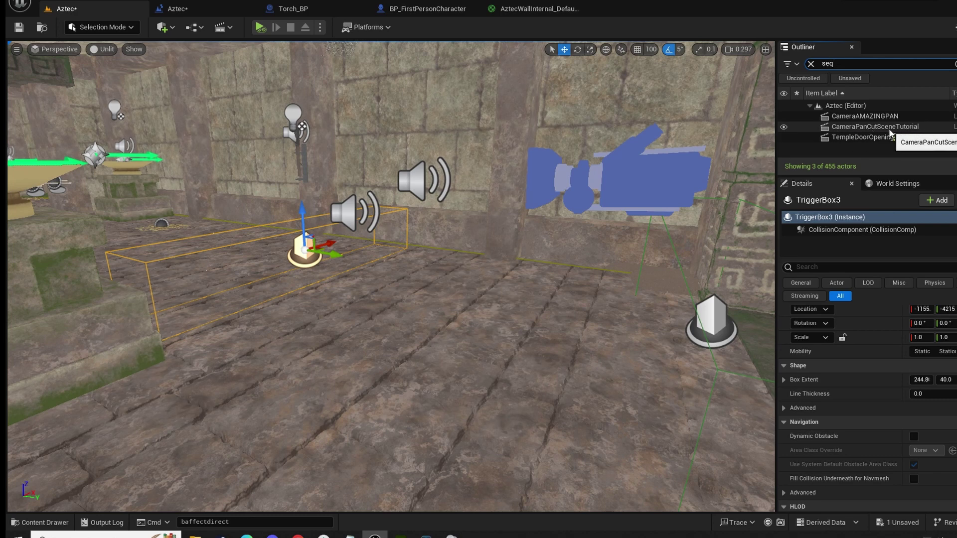
left_click(865, 129)
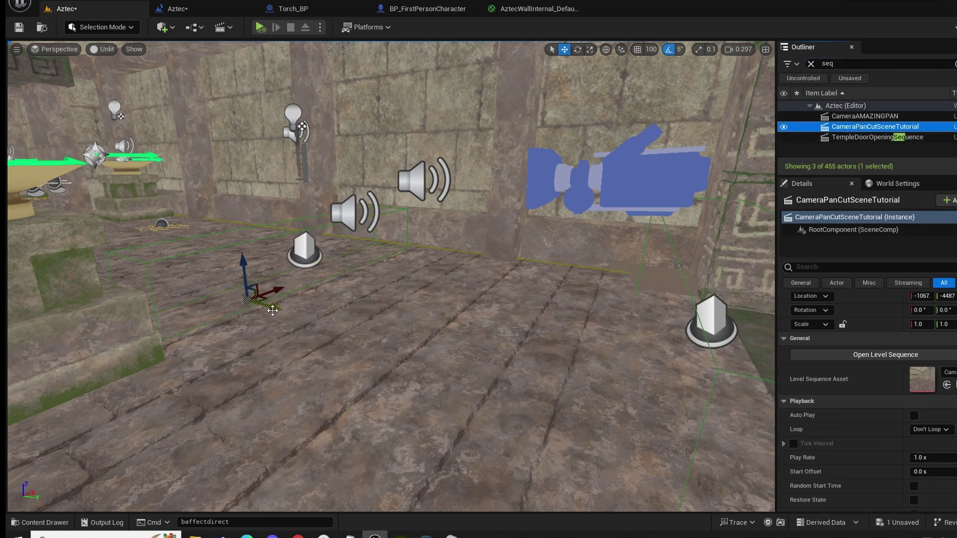
left_click_drag(243, 263, 245, 198)
left_click_drag(264, 232, 458, 263)
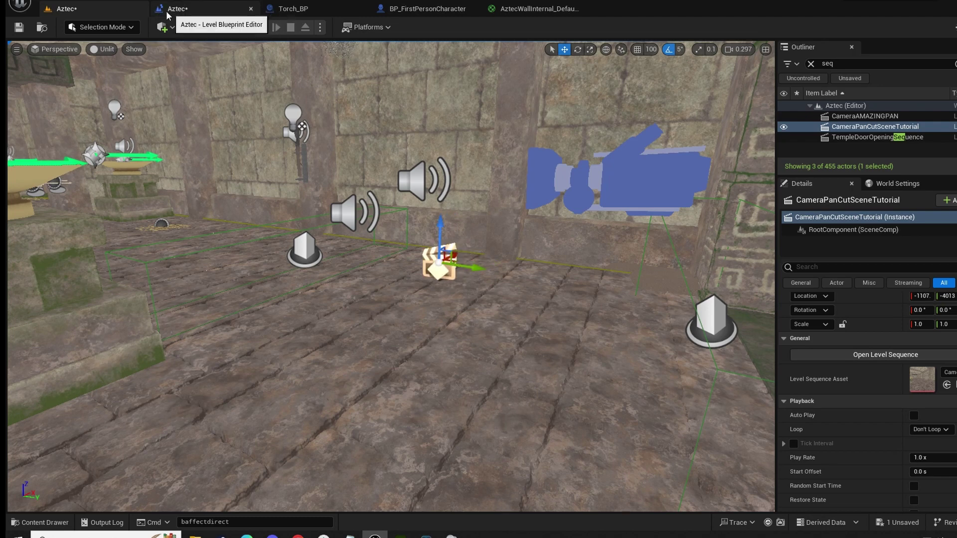
Open the Aztec level blueprint with the CameraPanCutSceneTutorial actor selected
left_click(197, 14)
left_click(128, 15)
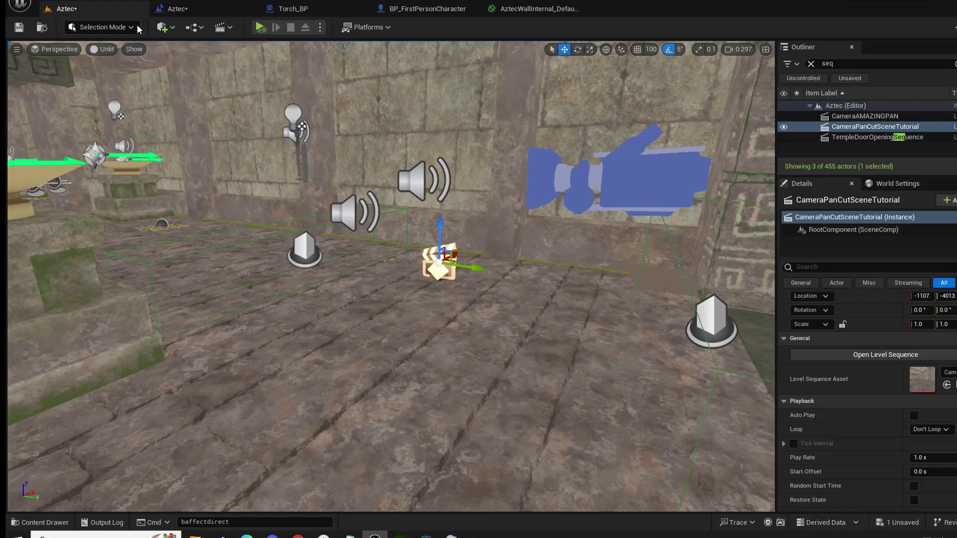
left_click(194, 27)
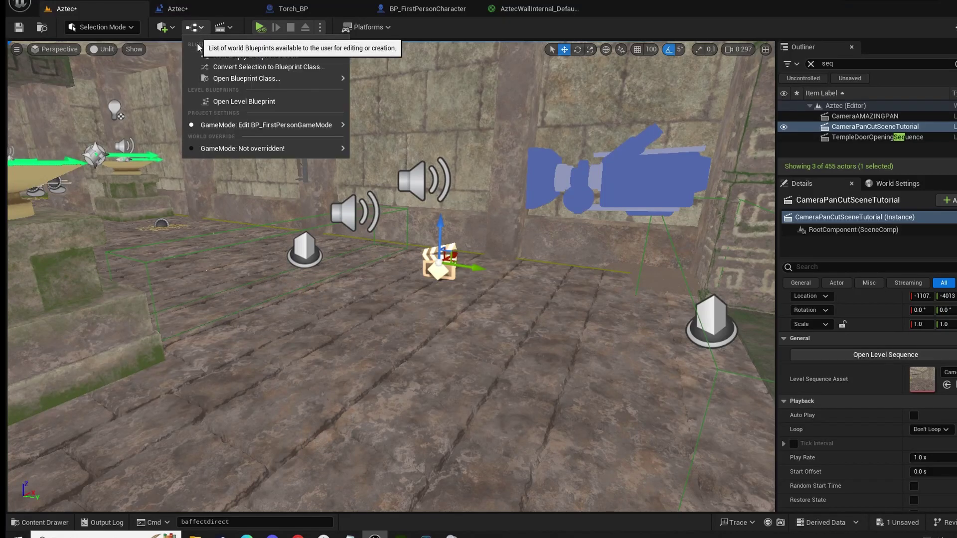
left_click(244, 102)
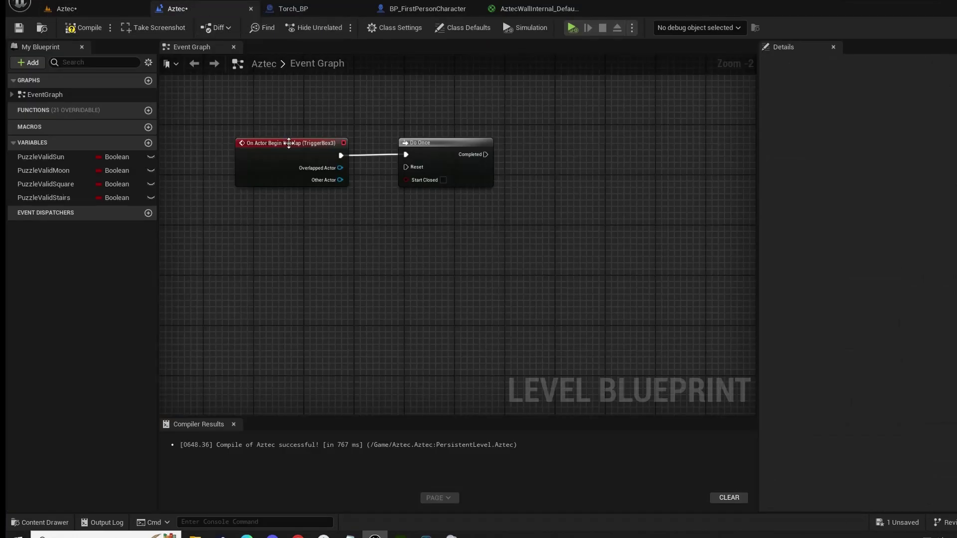
Create a reference to CameraPanCutSceneTutorial in the event graph below the Do Once node
right_click_drag(364, 275, 291, 283)
right_click(336, 232)
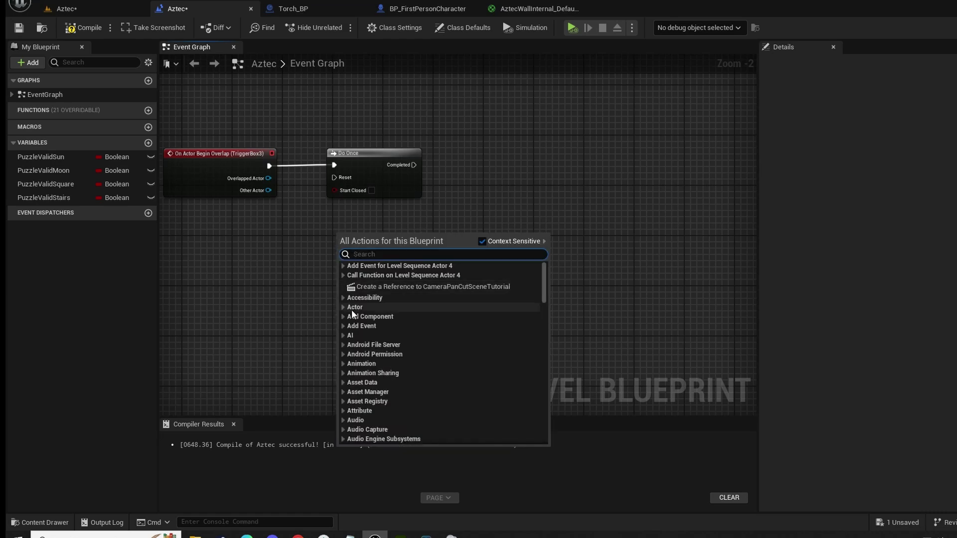
left_click(65, 8)
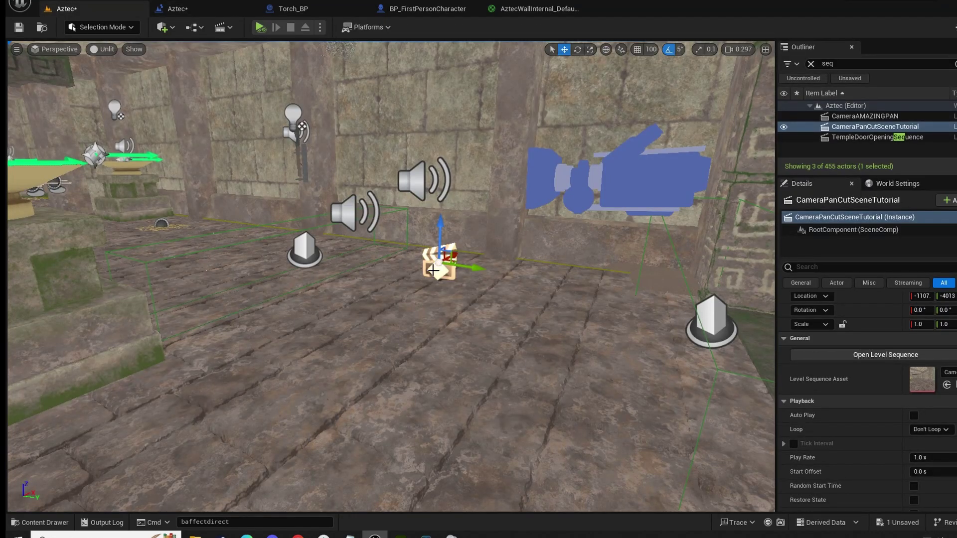
left_click(176, 8)
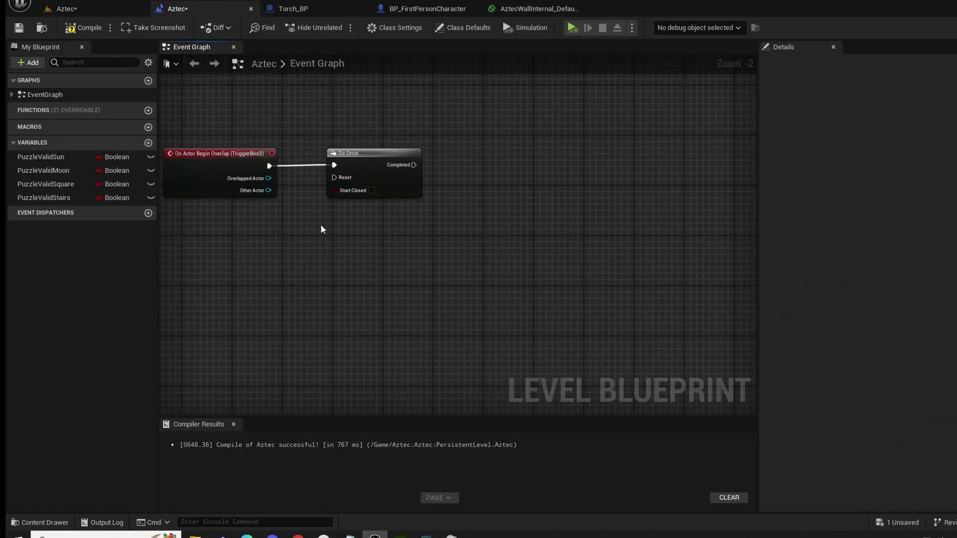
right_click_drag(374, 273, 350, 302)
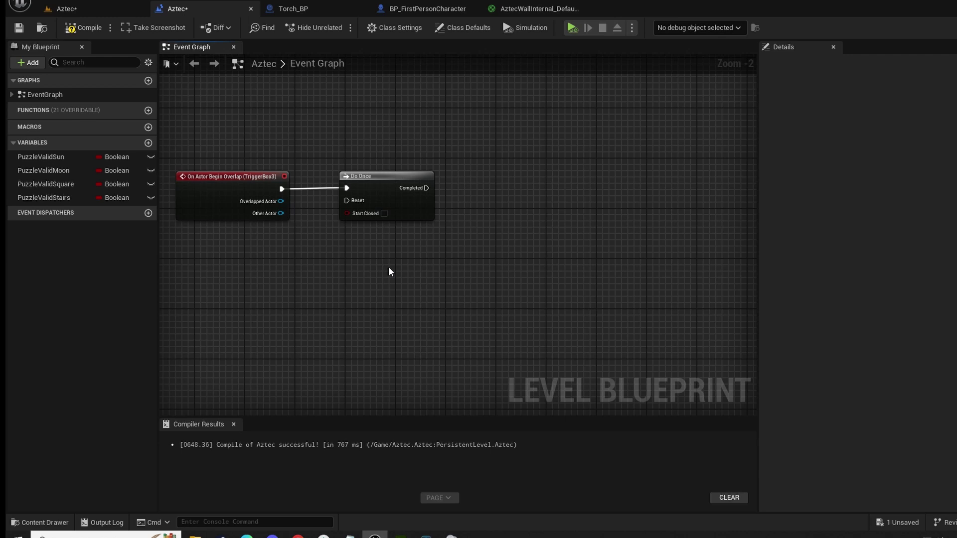
right_click(362, 264)
left_click(454, 319)
Add a Play (SequencePlayer) node from the CameraPanCutSceneTutorial reference
left_click_drag(422, 272, 457, 253)
type("play")
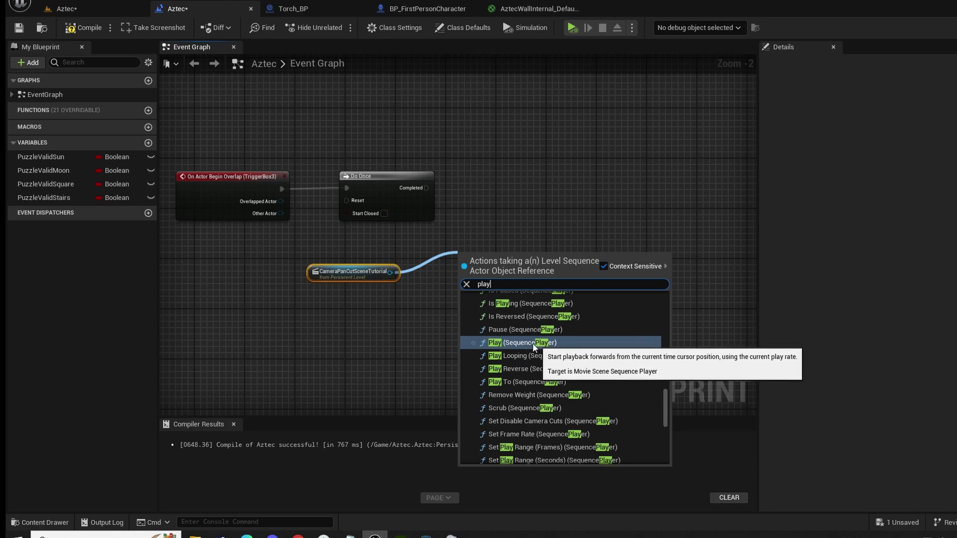
left_click(509, 344)
Position the Play node beside Do Once and connect Do Once's Completed output to Play's execution input
left_click_drag(491, 267, 505, 268)
left_click(429, 252)
left_click_drag(418, 244, 379, 247)
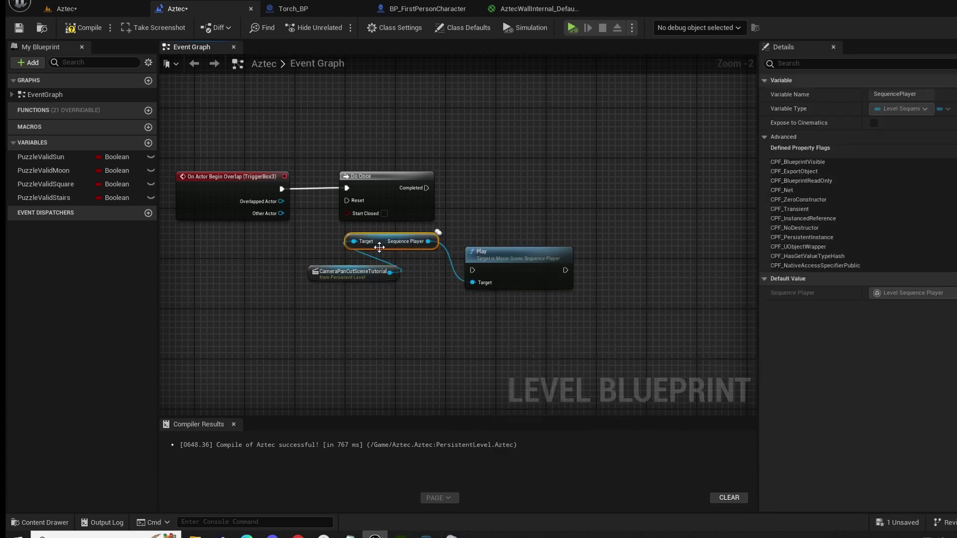
left_click_drag(503, 252, 504, 173)
left_click_drag(426, 188, 472, 188)
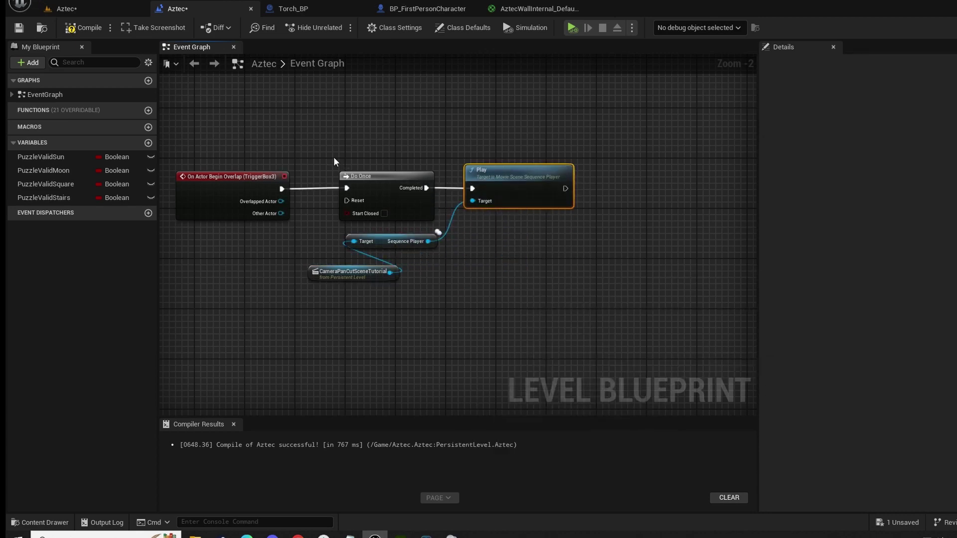
Straighten the overlap event, Do Once and Play row, and line up the CameraPanCutSceneTutorial reference with the Sequence Player node below it
left_click_drag(225, 128, 471, 180)
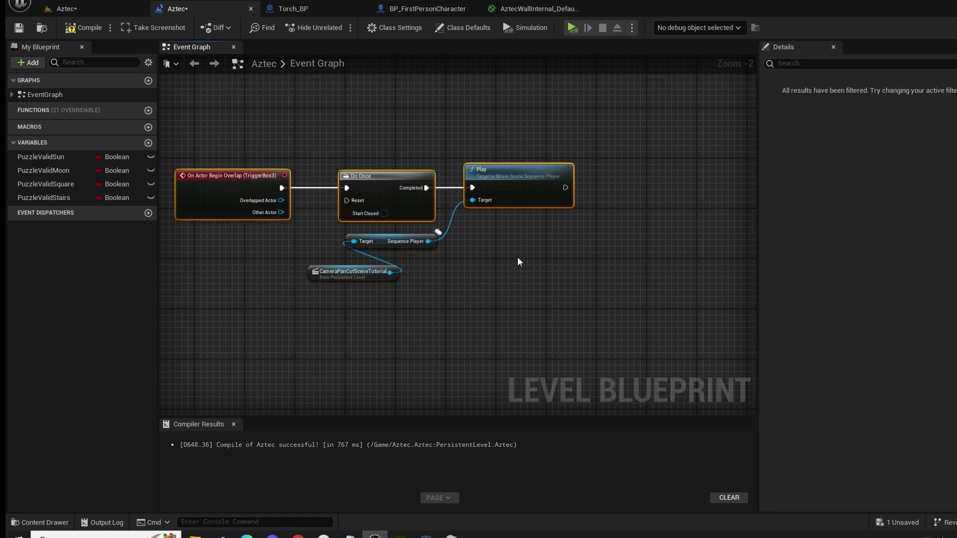
left_click(463, 240)
left_click_drag(383, 241, 422, 254)
left_click_drag(455, 303, 324, 252)
left_click(348, 271)
left_click_drag(285, 229, 495, 303)
left_click_drag(417, 253, 425, 234)
left_click(471, 318)
right_click_drag(466, 316, 547, 325)
left_click_drag(292, 125, 314, 218)
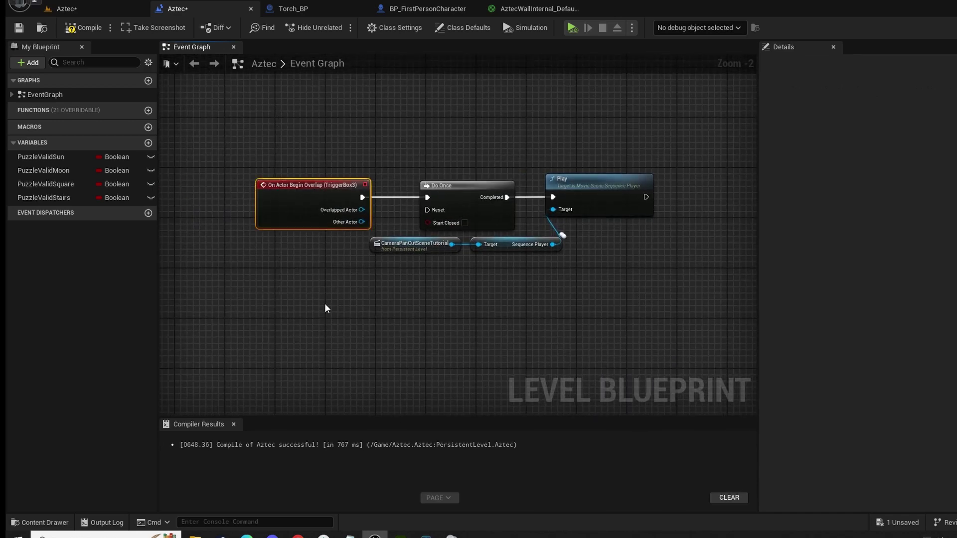
left_click(324, 303)
left_click_drag(411, 122, 474, 194)
left_click_drag(519, 229, 519, 231)
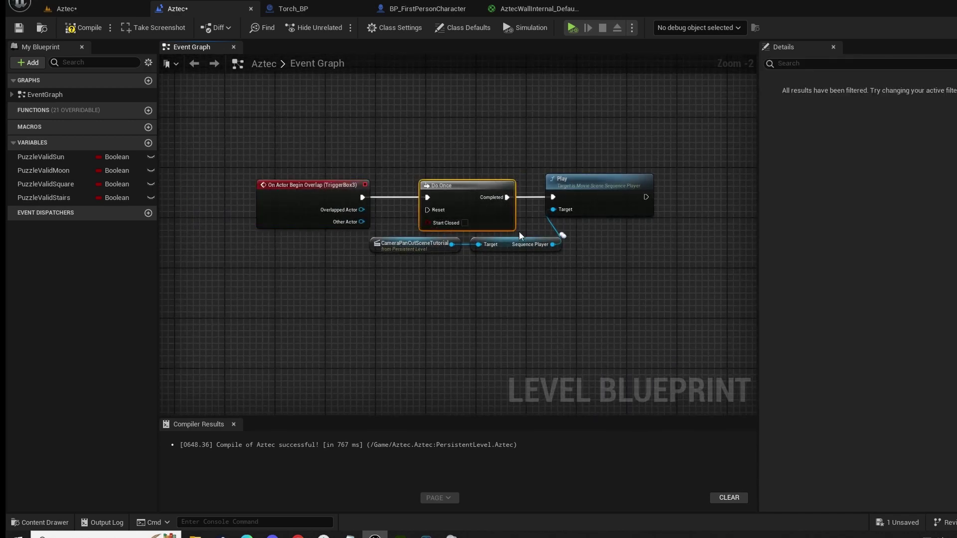
left_click_drag(543, 127, 644, 251)
left_click(615, 298)
left_click_drag(615, 299, 398, 240)
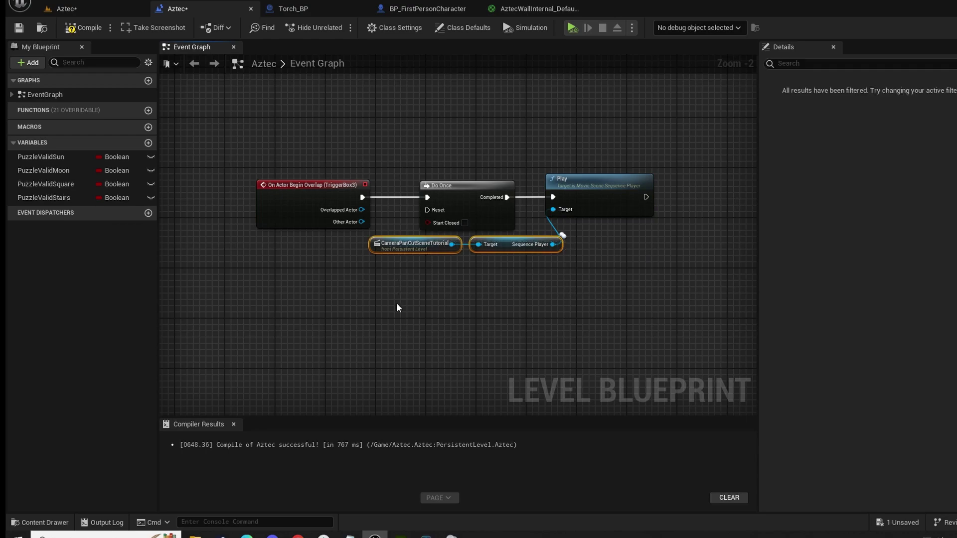
left_click(398, 308)
Compile and save the level blueprint, and return to the Aztec level viewport
left_click(82, 29)
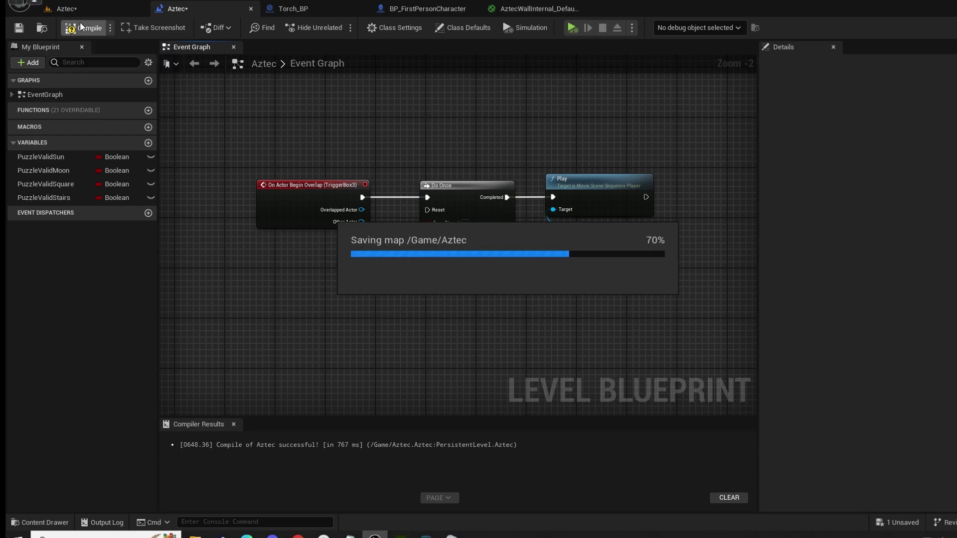
left_click(68, 9)
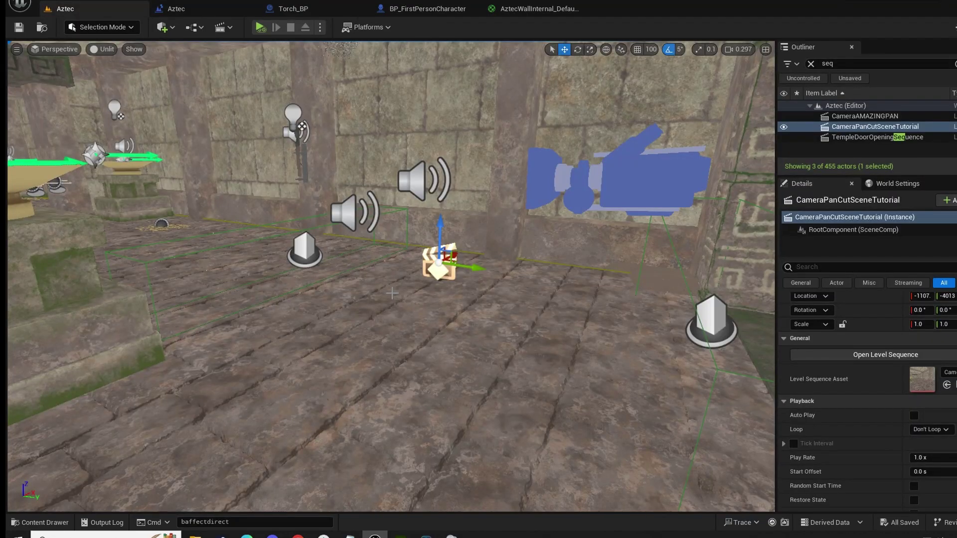
Play the level from the floor near the trigger, walk through to test the cutscene, and end the test, dismissing the message log
right_click_drag(392, 293, 358, 335)
right_click(364, 335)
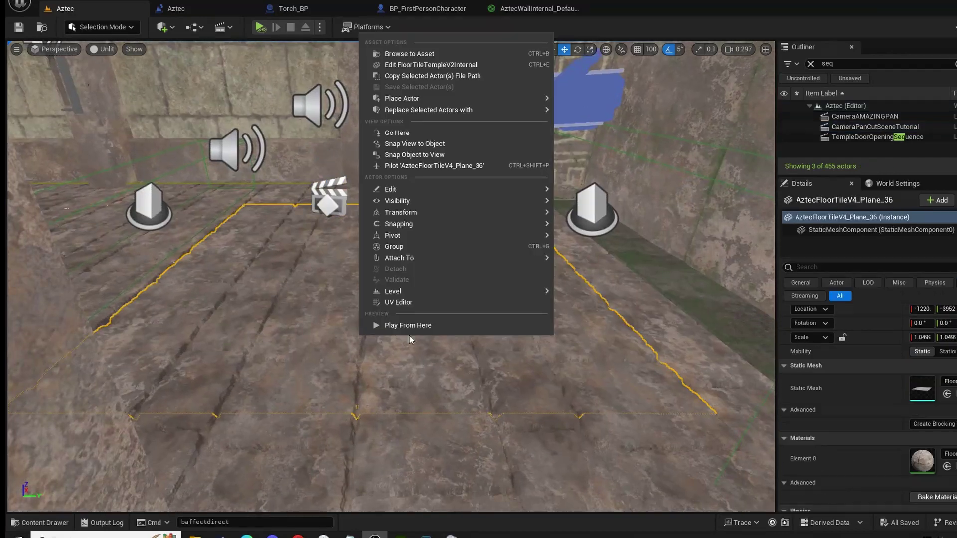
left_click(409, 325)
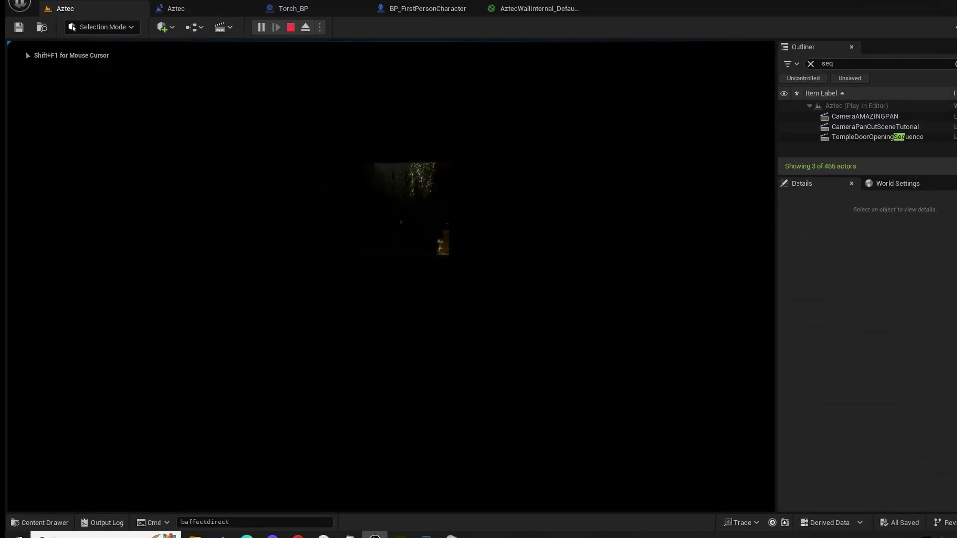
key("s")
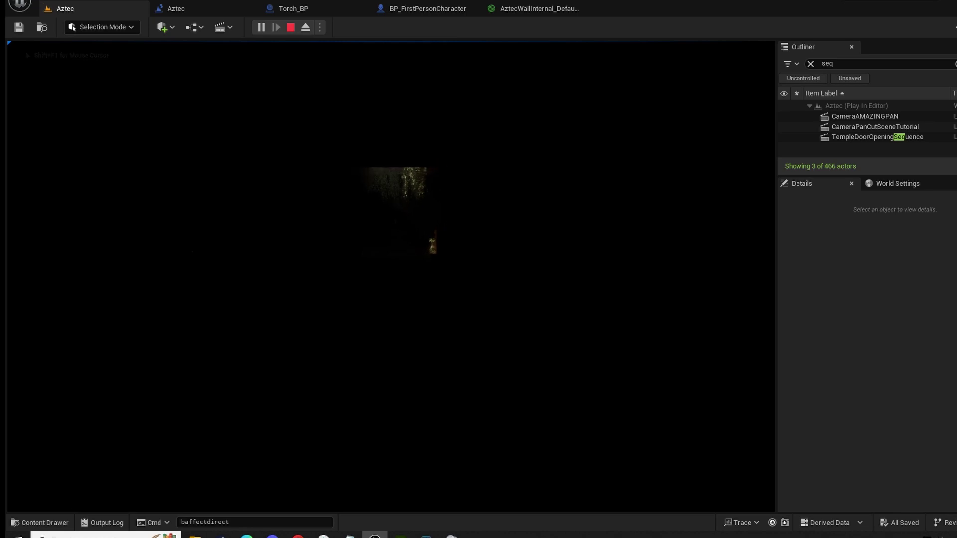
key("w")
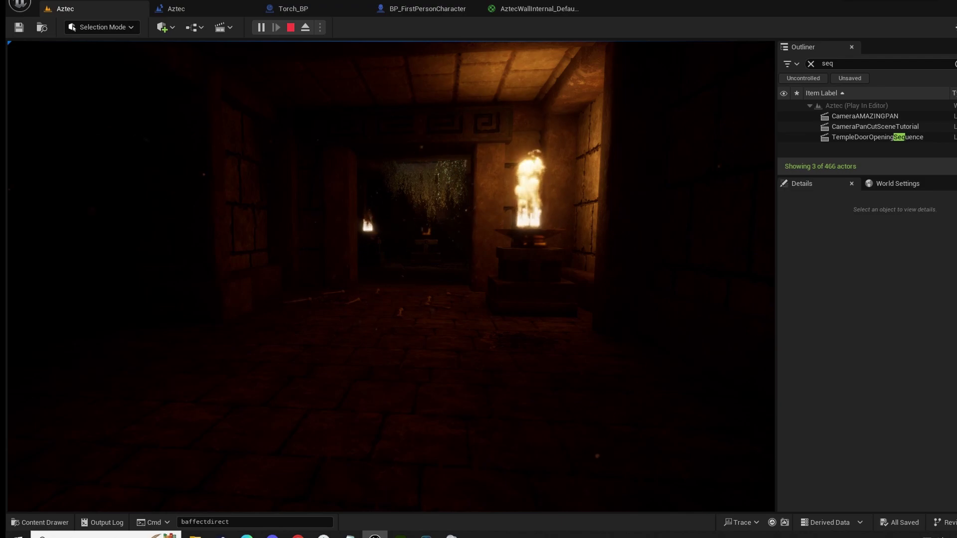
key("Escape")
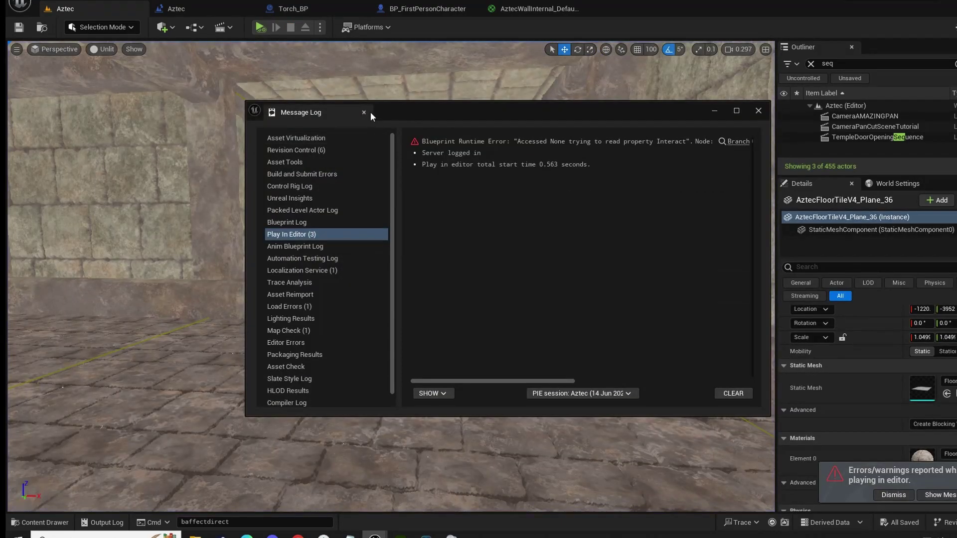
left_click_drag(368, 113, 363, 119)
Find and select the cutscene camera CameraActor3 beside the brazier pedestal in the temple corridor
right_click_drag(362, 119, 441, 190)
key("s")
key("s")
right_click_drag(309, 129, 333, 244)
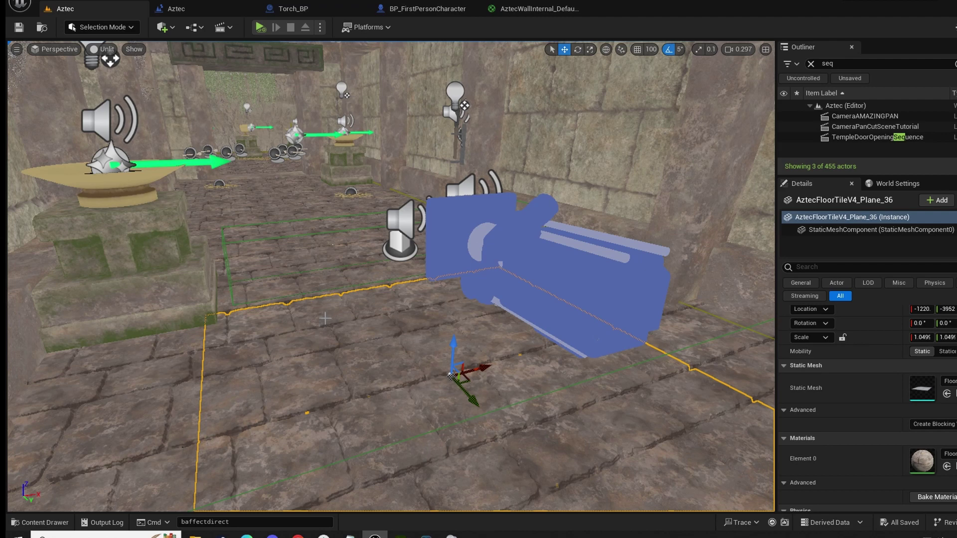
key("d")
right_click_drag(331, 314, 152, 300)
key("s")
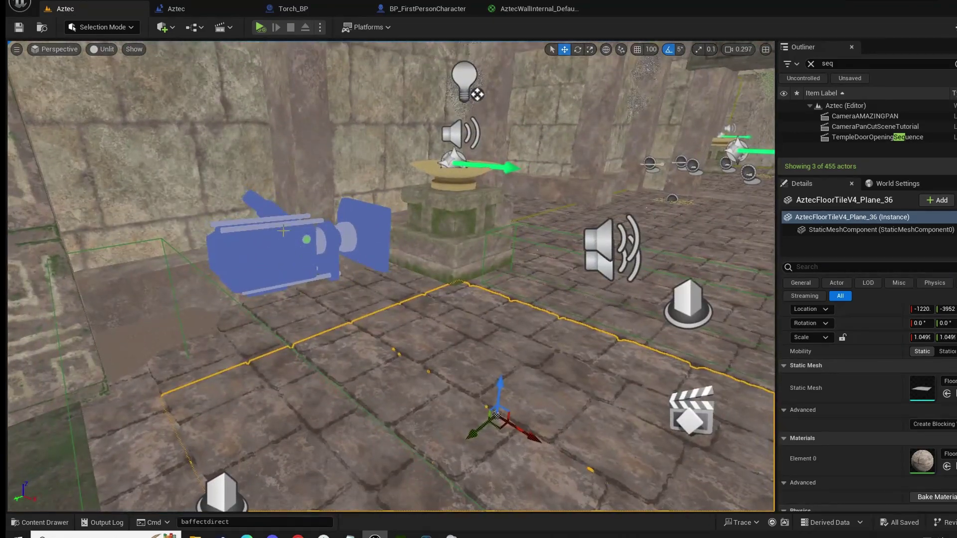
left_click(283, 231)
right_click_drag(284, 231, 399, 231)
key("g")
key("g")
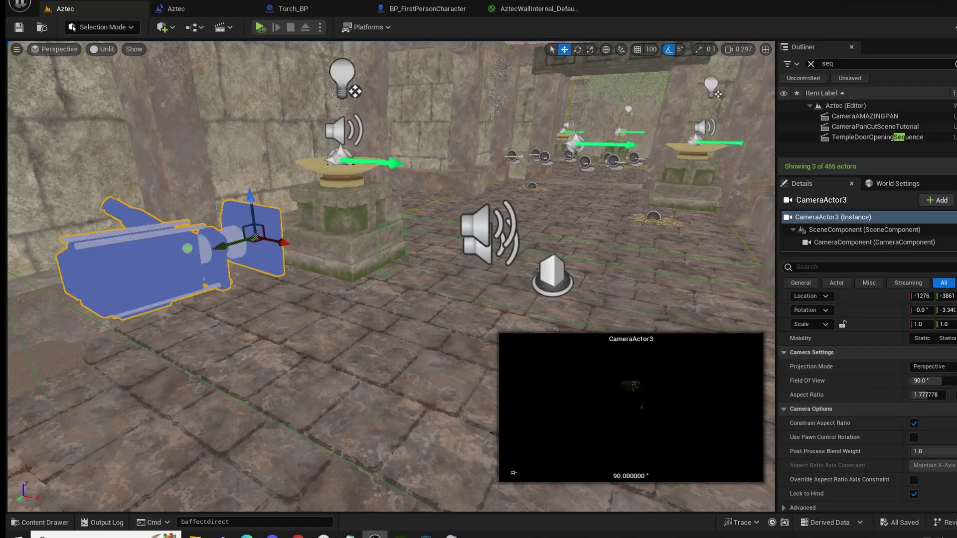
Try rotating CameraActor3 horizontally about its vertical axis, and undo the rotation
right_click_drag(292, 247, 388, 252)
right_click(422, 287)
left_click(438, 294)
key("d")
key("a")
left_click(235, 236)
key("a")
right_click_drag(234, 237, 279, 237)
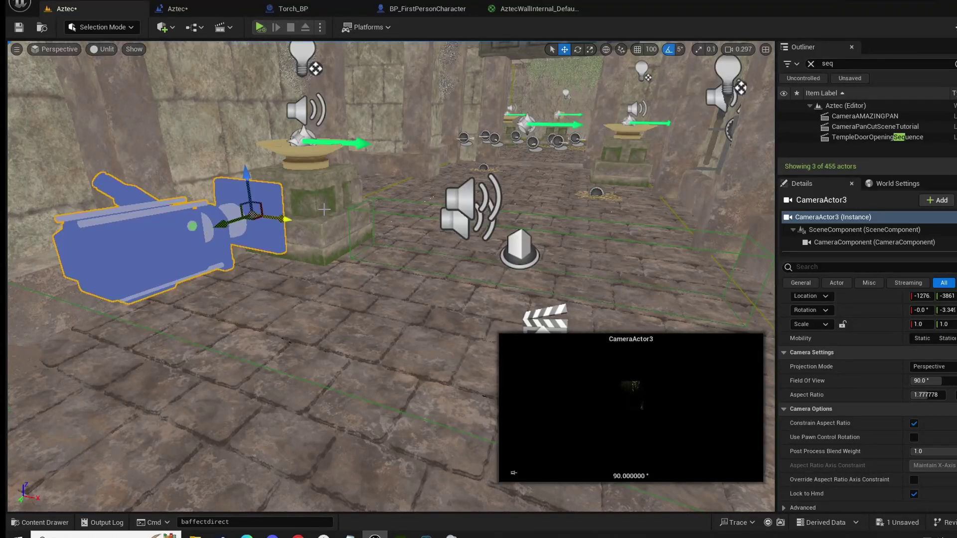
key("e")
left_click_drag(258, 230, 314, 230)
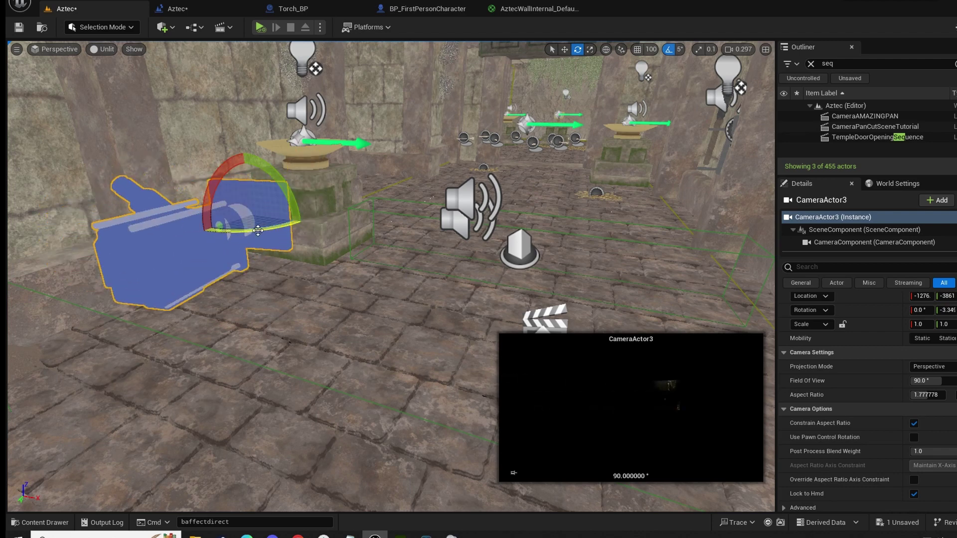
key("ctrl+z")
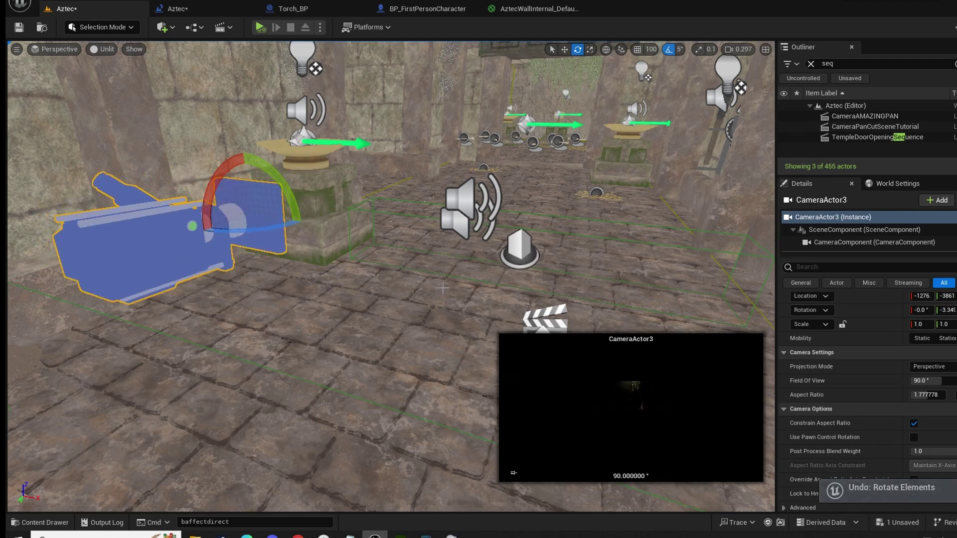